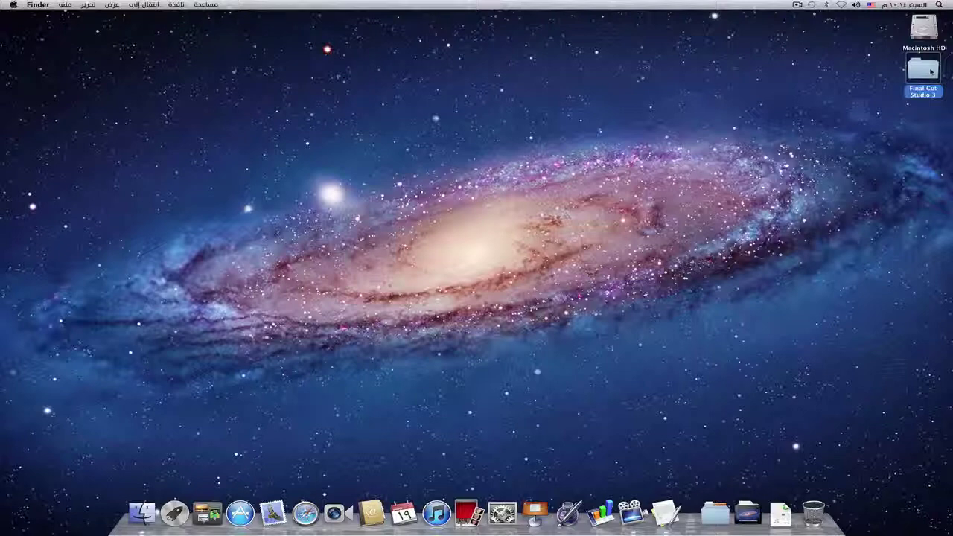
- Preview the Final Cut Studio 3 folder on the desktop, close the preview and switch to the first desktop space
key(space)
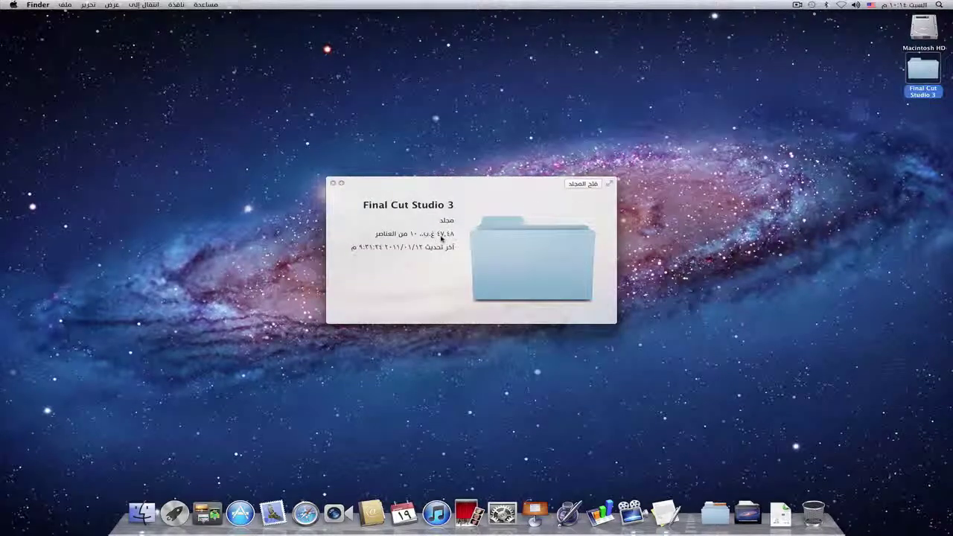
key(space)
key(ctrl+Up)
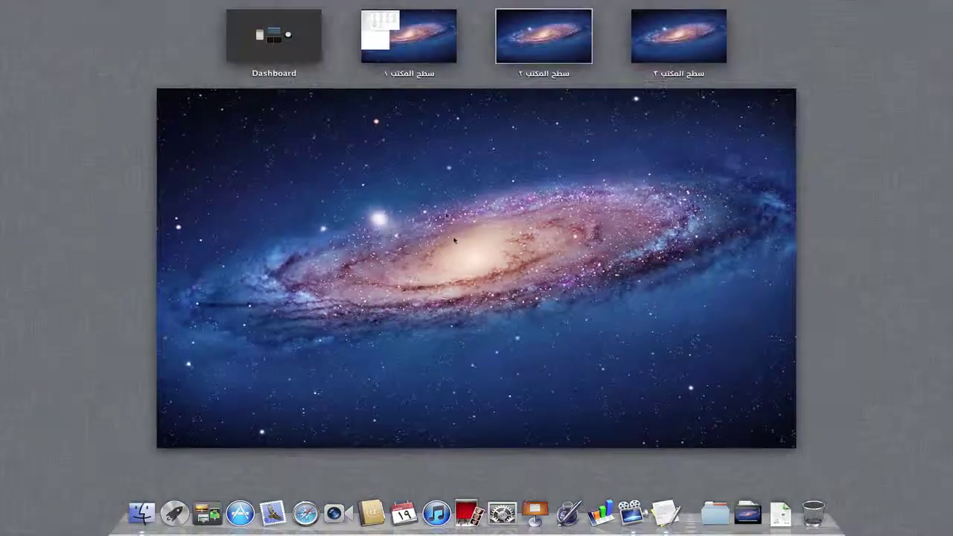
click(426, 58)
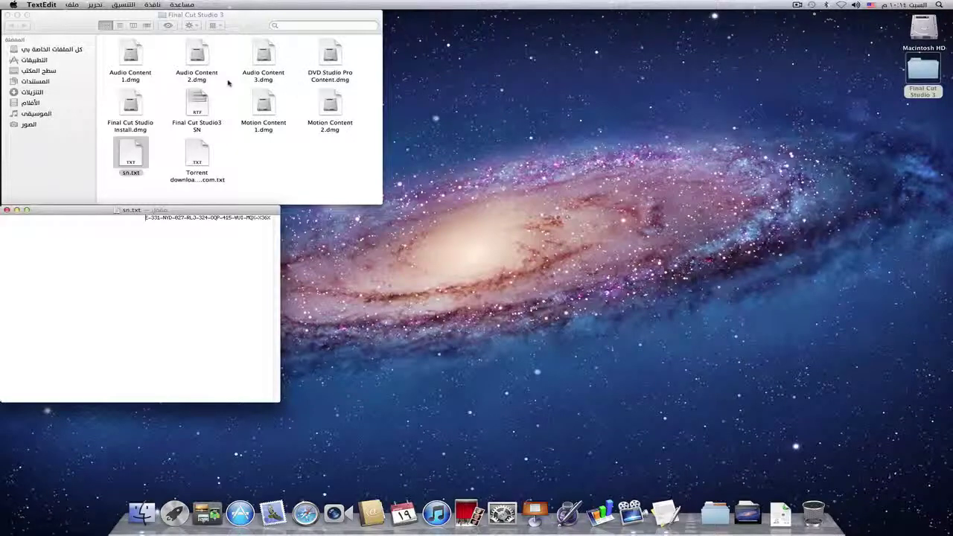
- Mount Audio Content 1.dmg and Audio Content 2.dmg, moving each opened volume window clear of the Final Cut Studio 3 folder
click(131, 55)
double_click(131, 55)
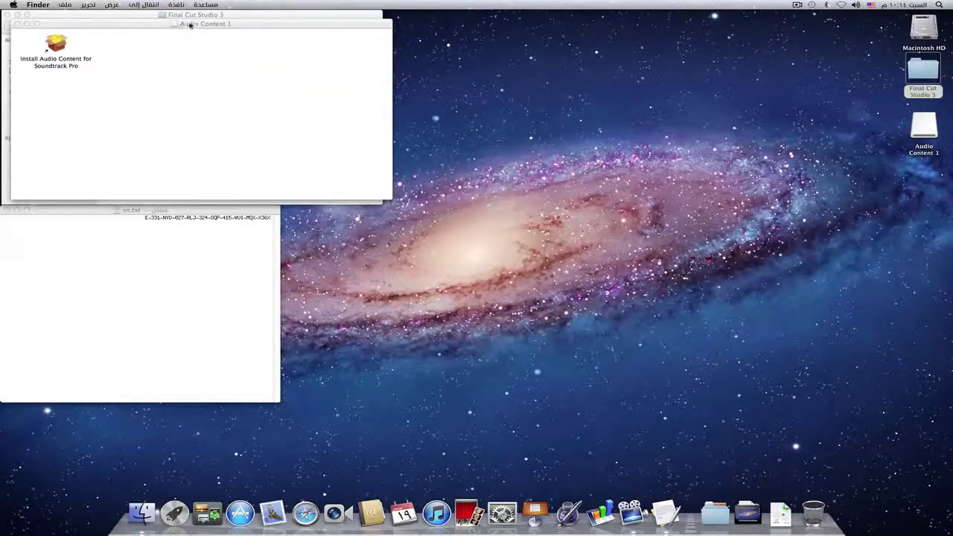
drag(186, 22, 584, 17)
click(196, 55)
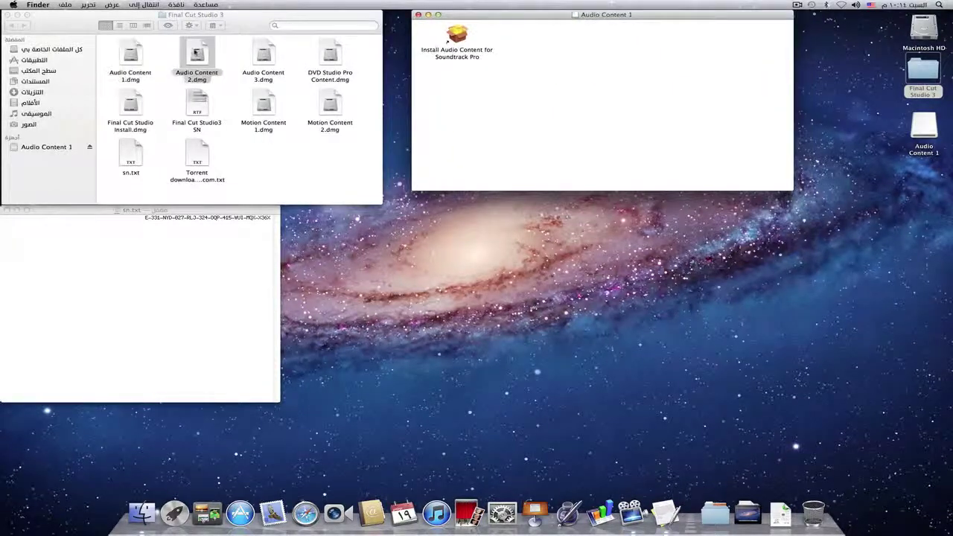
double_click(197, 55)
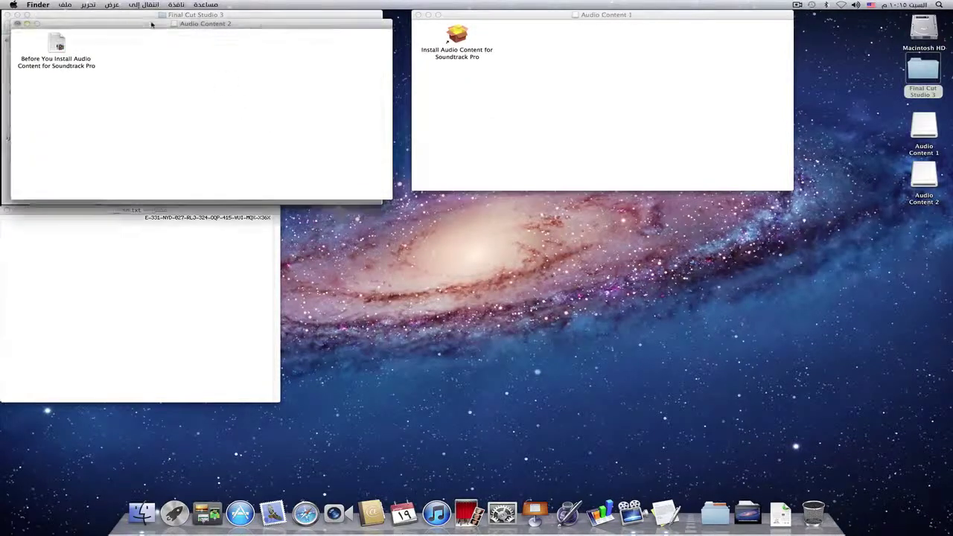
drag(152, 24, 547, 57)
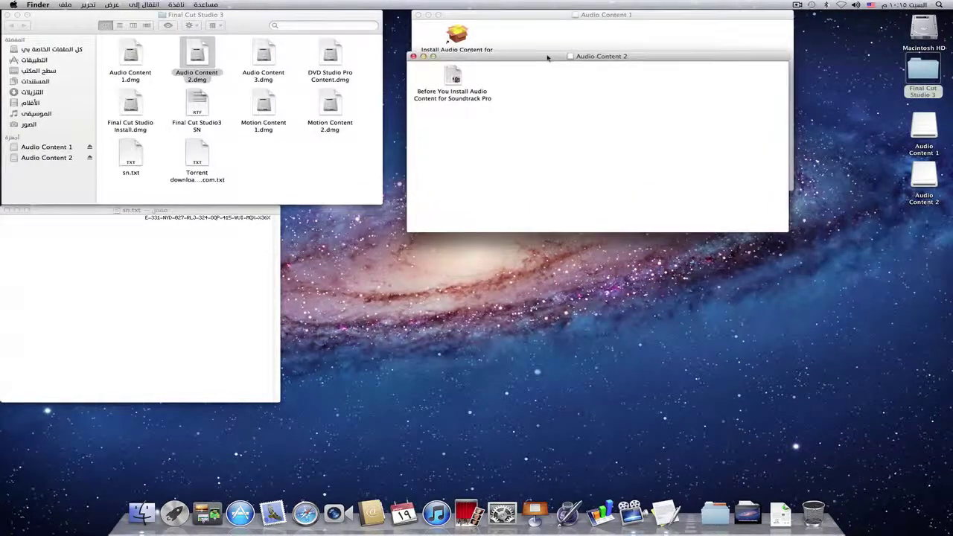
- Mount Audio Content 3.dmg, skipping its verification, and move its window below the Audio Content 2 title bar
click(261, 56)
double_click(260, 56)
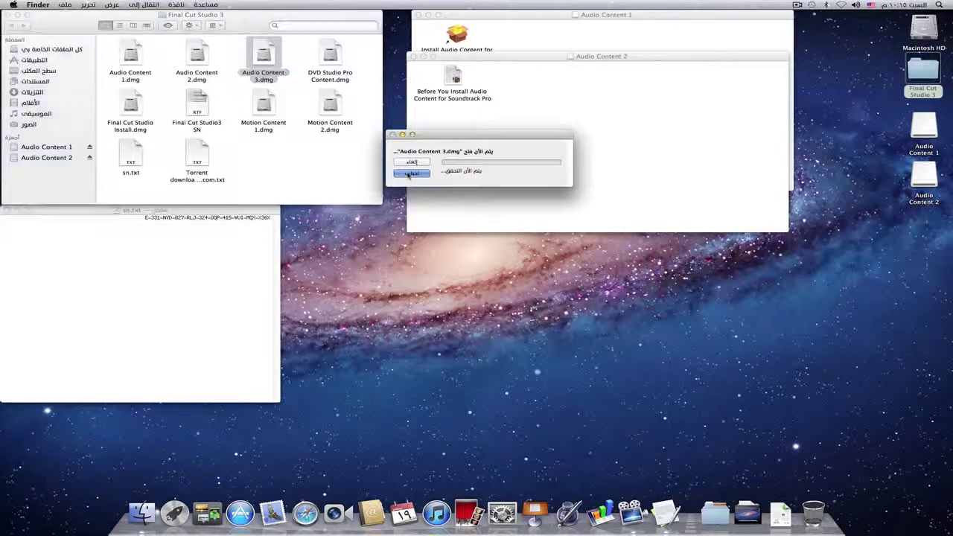
click(409, 174)
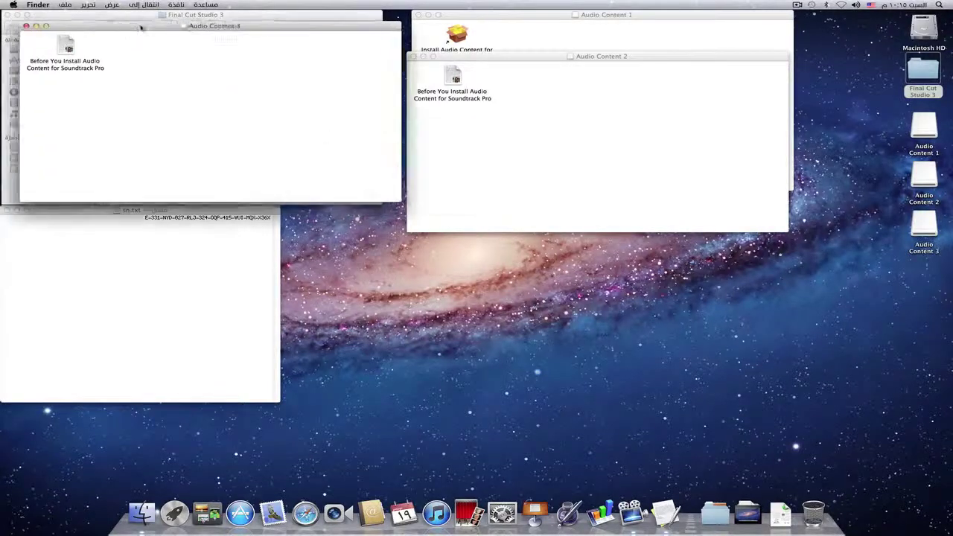
drag(140, 27, 528, 94)
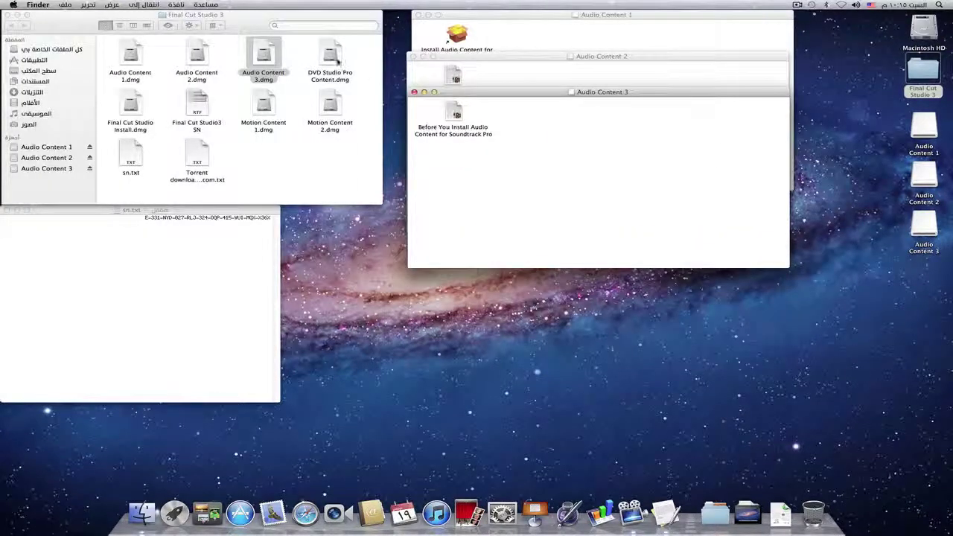
- Mount DVD Studio Pro Content.dmg without verification and place its window below the Audio Content 3 title bar
click(335, 59)
double_click(335, 60)
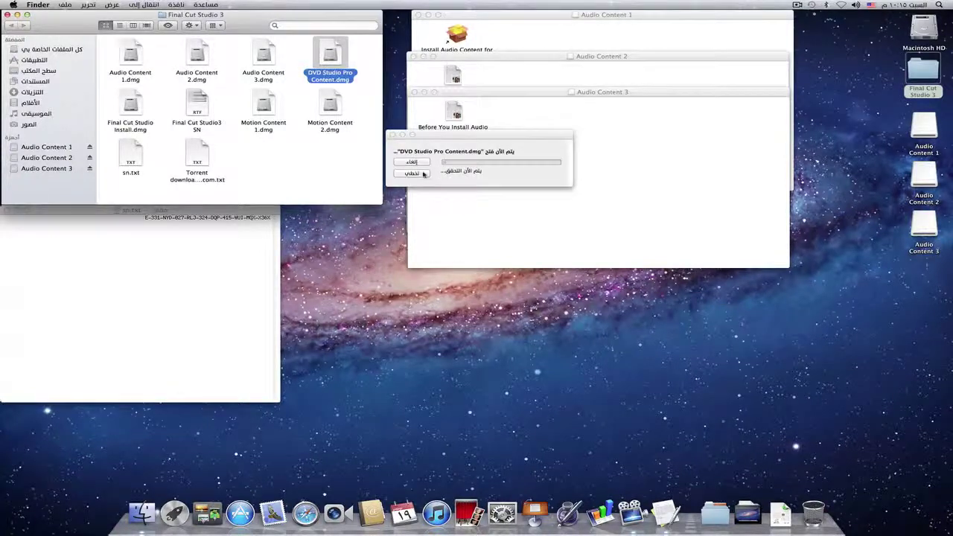
click(422, 174)
drag(196, 14, 601, 131)
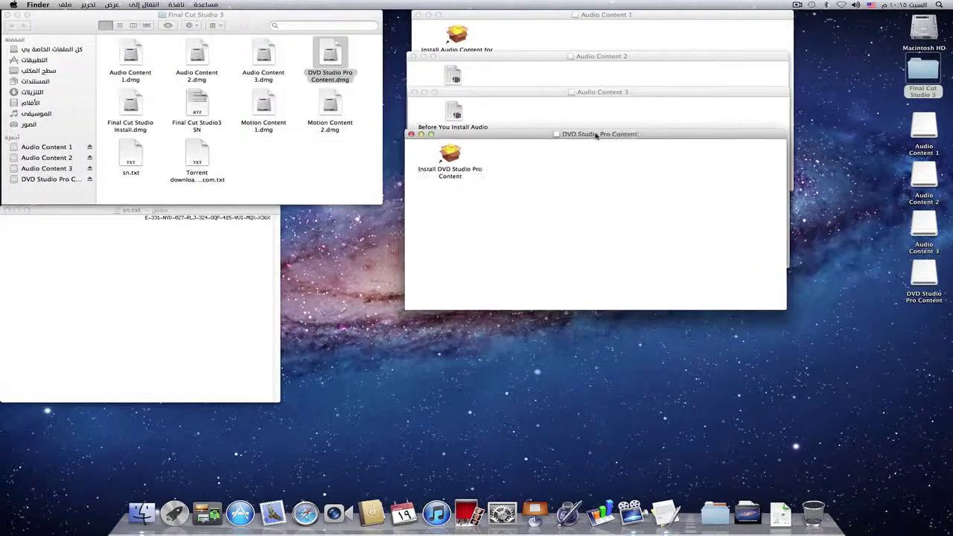
- Mount Motion Content 2.dmg and Motion Content 1.dmg, skipping verification, and place their windows side by side away from the source folder
double_click(316, 108)
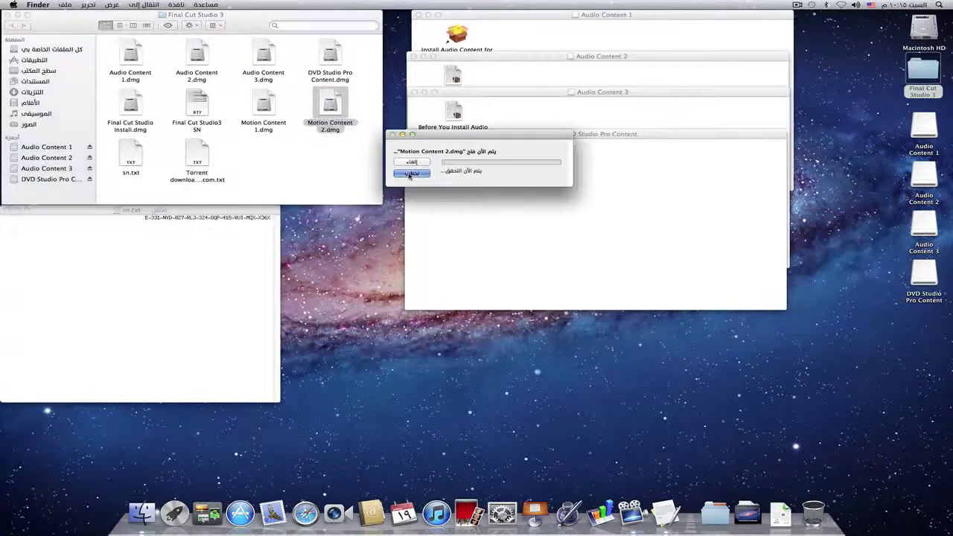
click(408, 175)
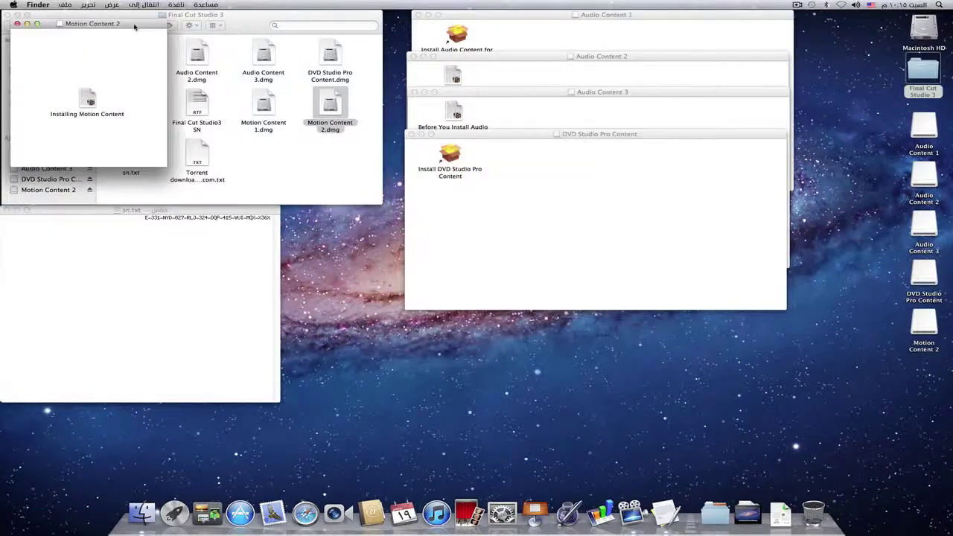
drag(134, 27, 540, 235)
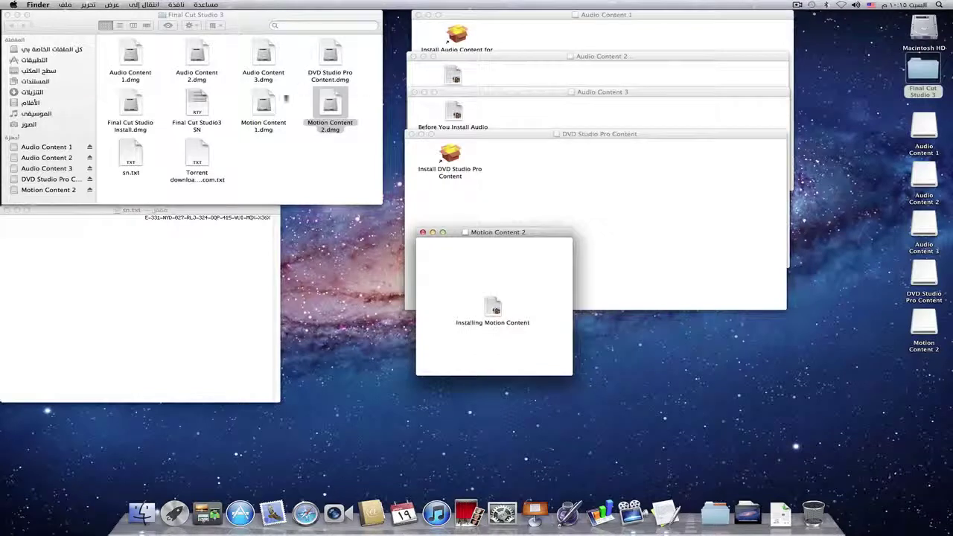
double_click(263, 103)
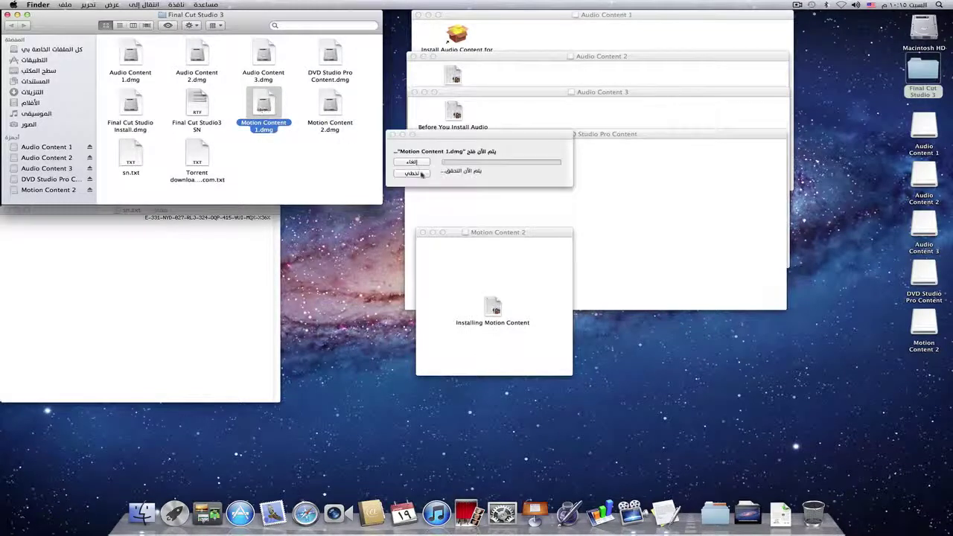
click(421, 174)
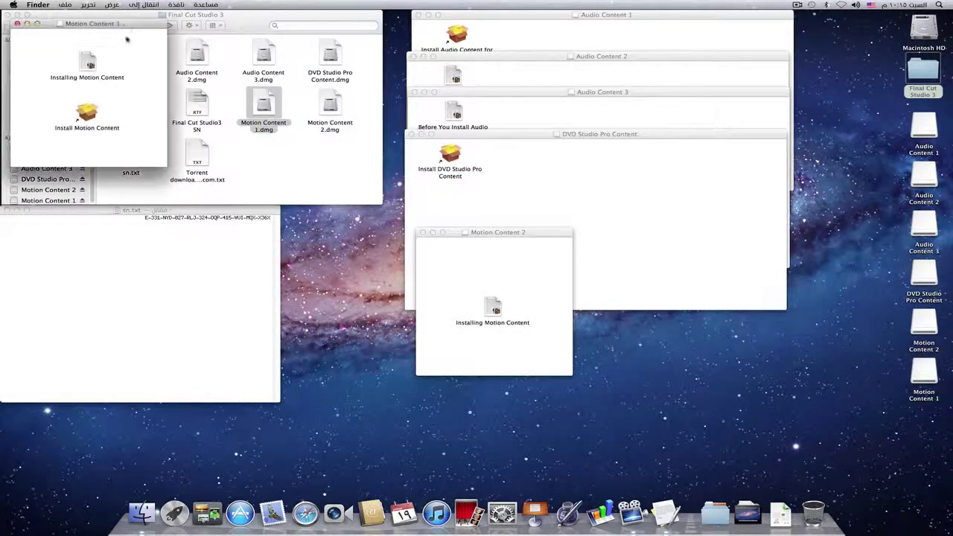
drag(130, 28, 697, 257)
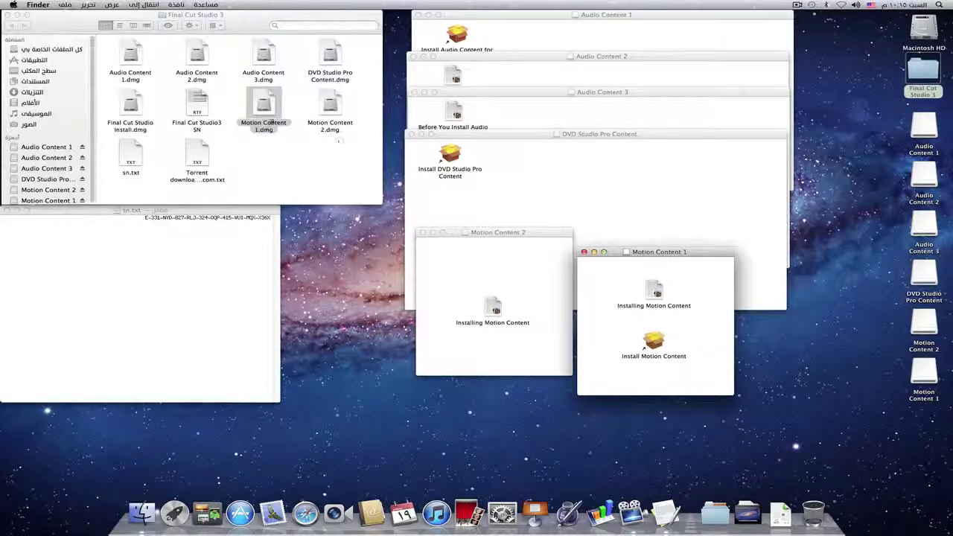
- Mount Final Cut Studio Install.dmg, skipping its verification, and move its window off the source folder, beside the sn.txt window
click(127, 104)
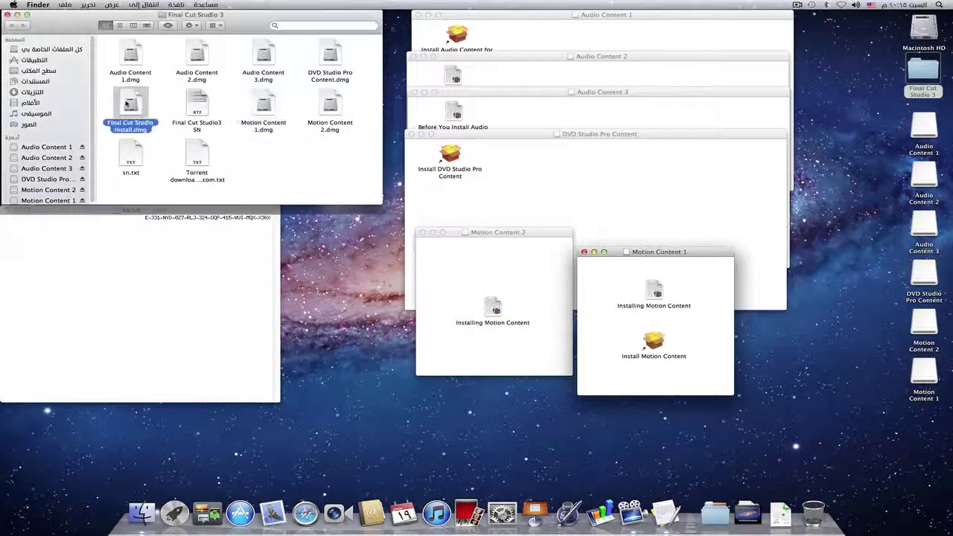
double_click(126, 104)
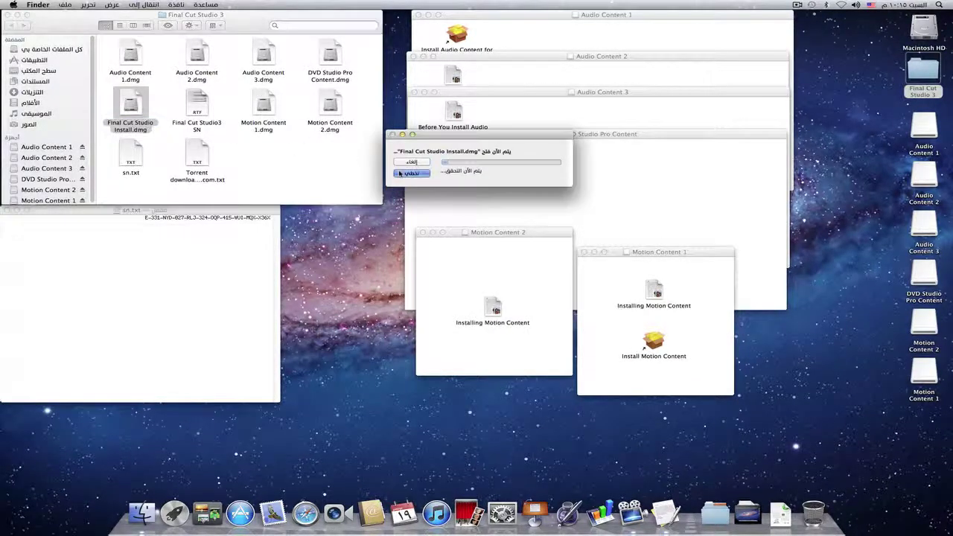
click(399, 173)
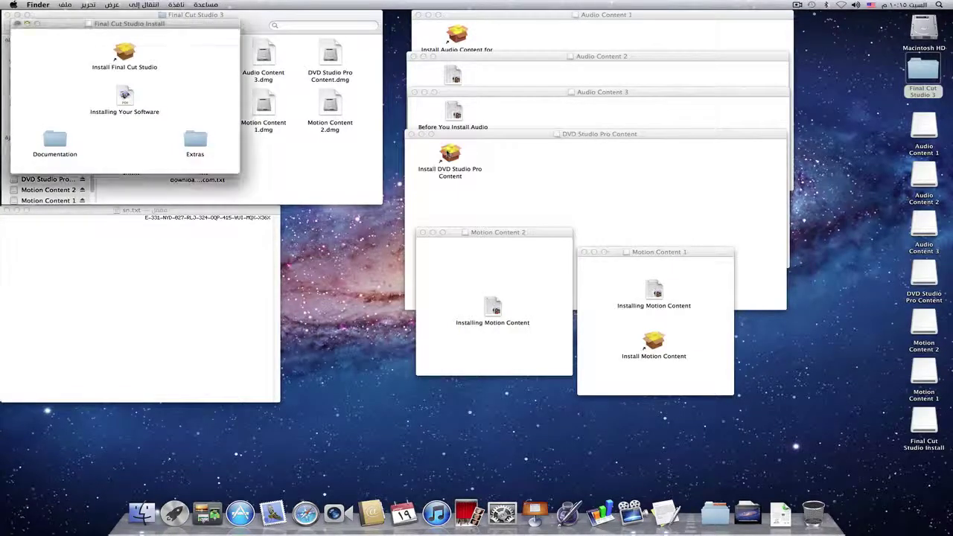
drag(202, 25, 507, 233)
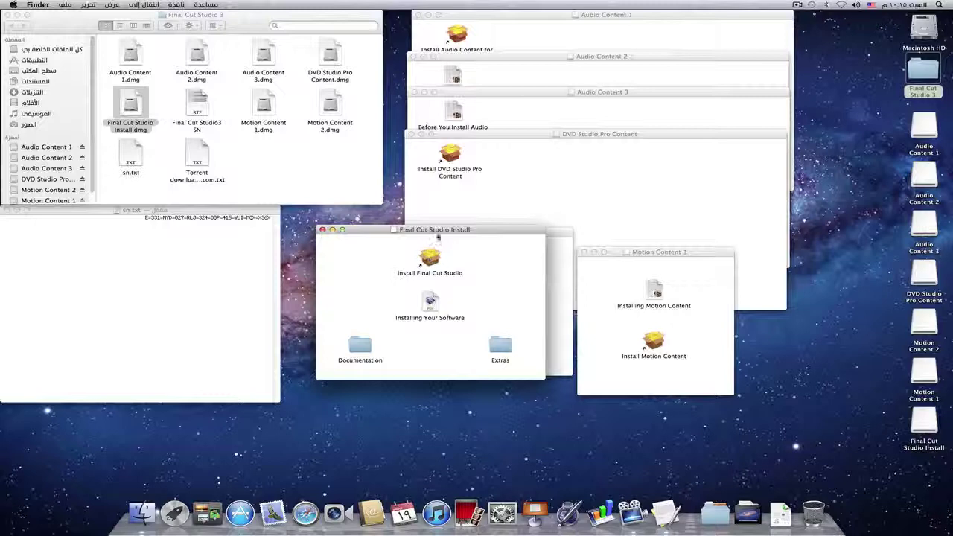
drag(437, 235, 427, 232)
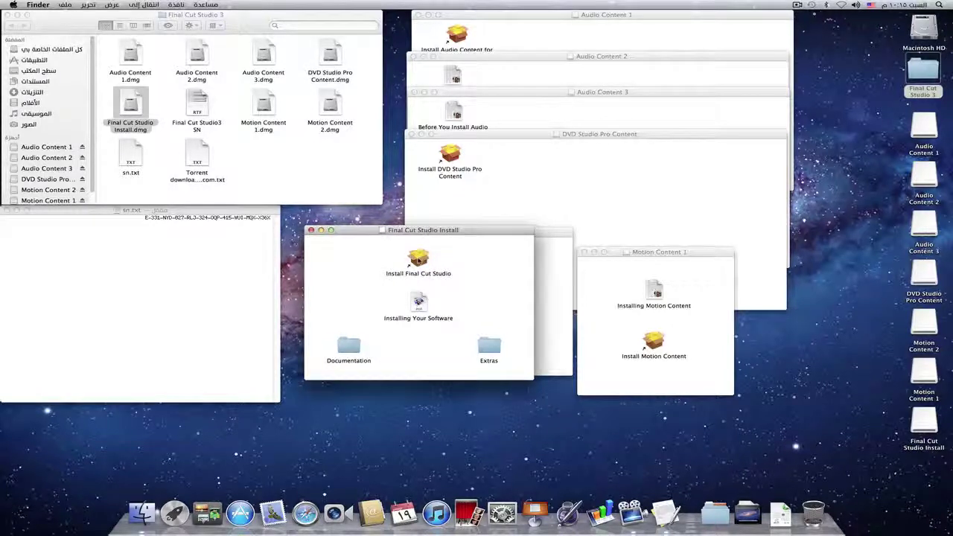
- Launch the Final Cut Studio installer, allow its compatibility check and agree to the software license terms
double_click(419, 257)
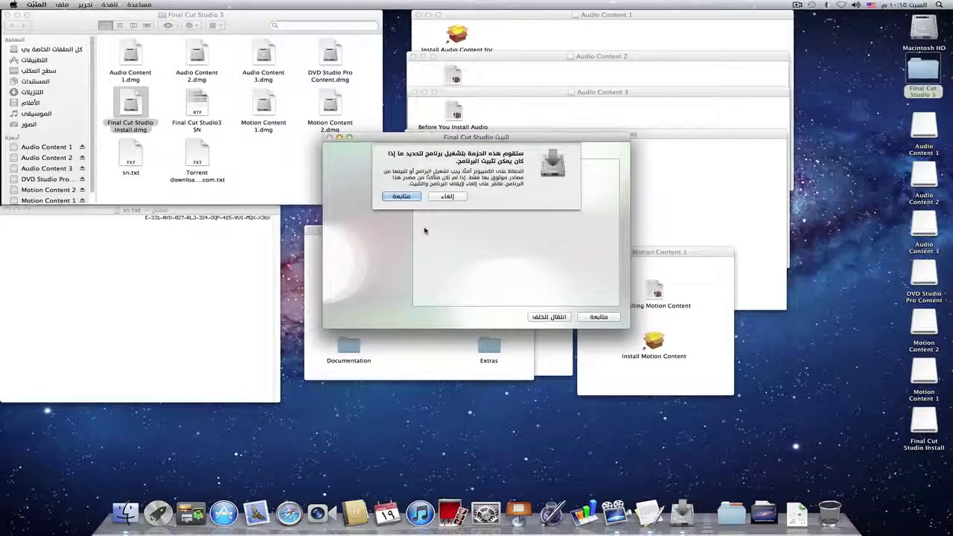
click(409, 196)
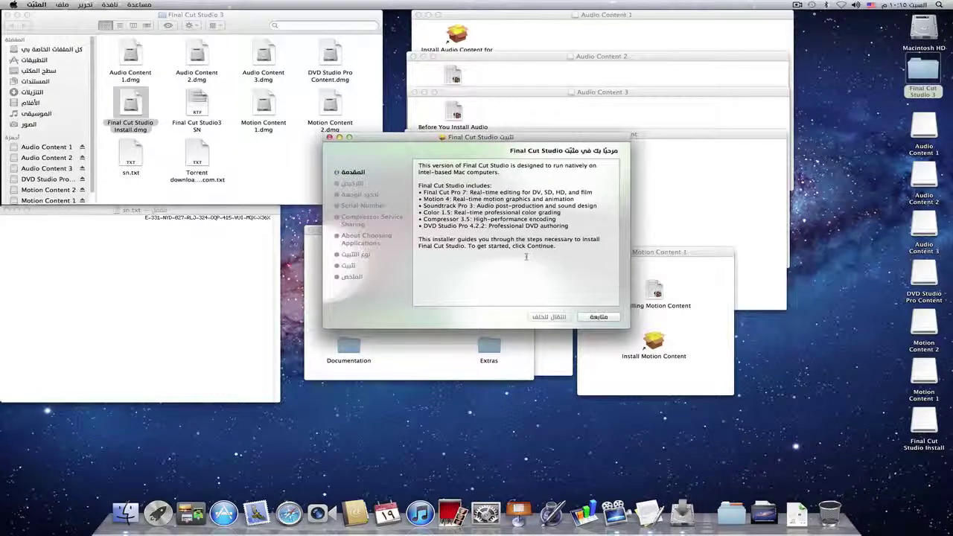
click(595, 318)
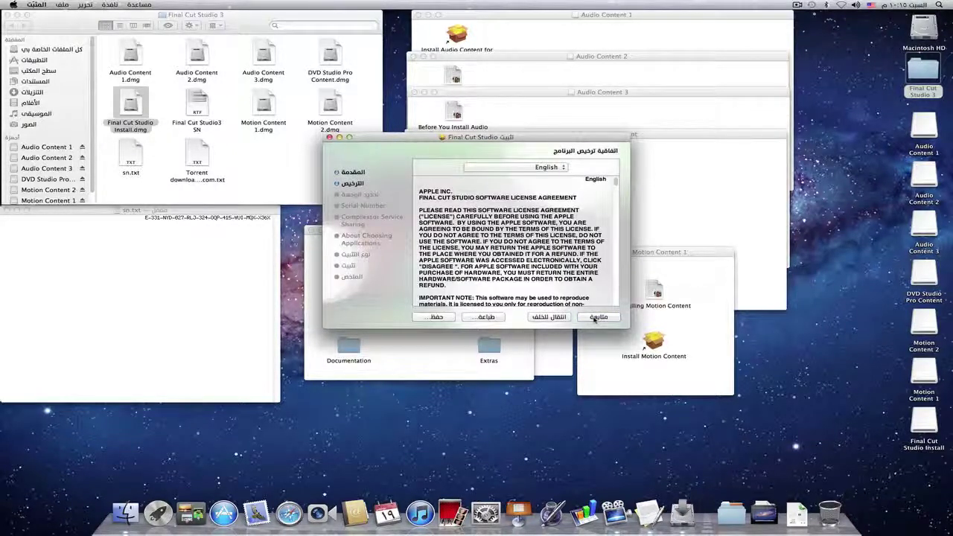
click(595, 318)
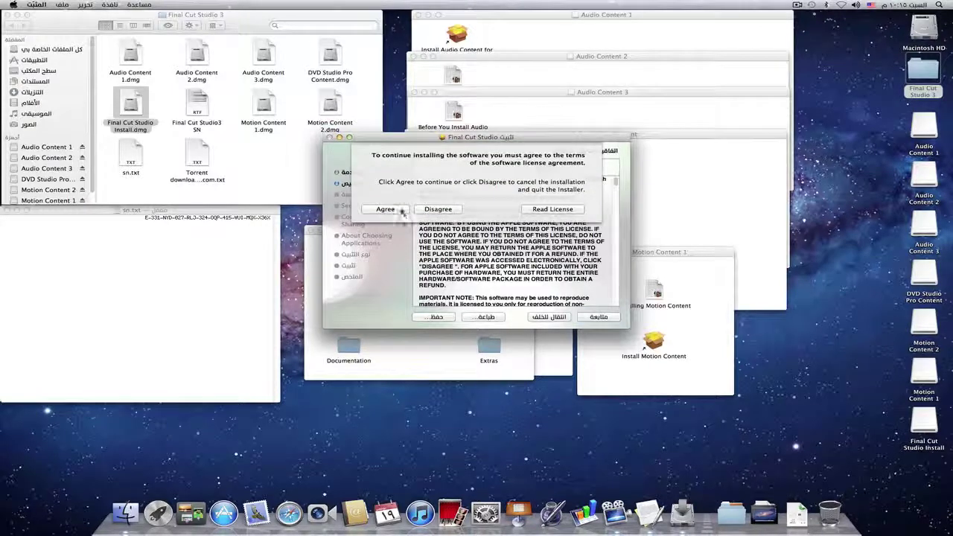
click(385, 209)
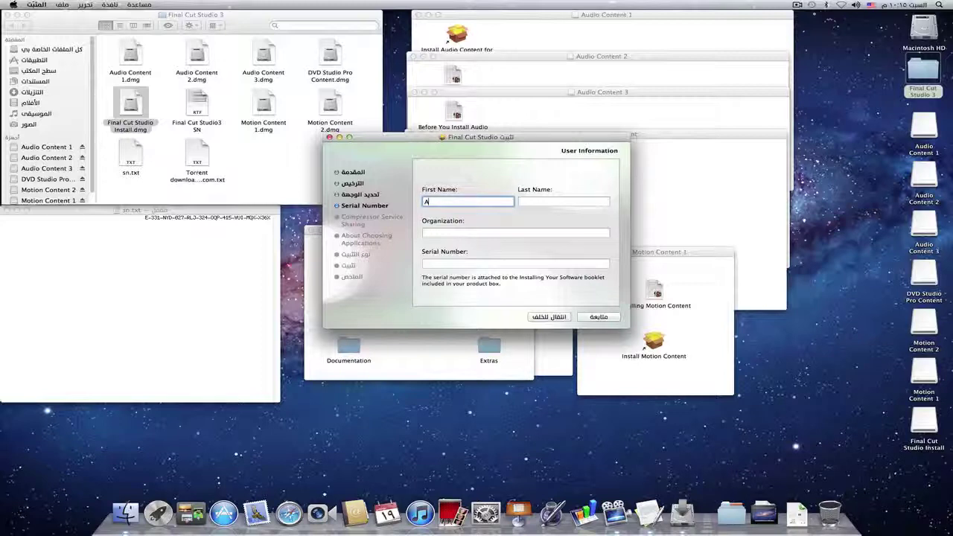
- Fill in the first and last name fields of the User Information page and enter azza as the organization
text(pple)
click(564, 202)
text(Mac)
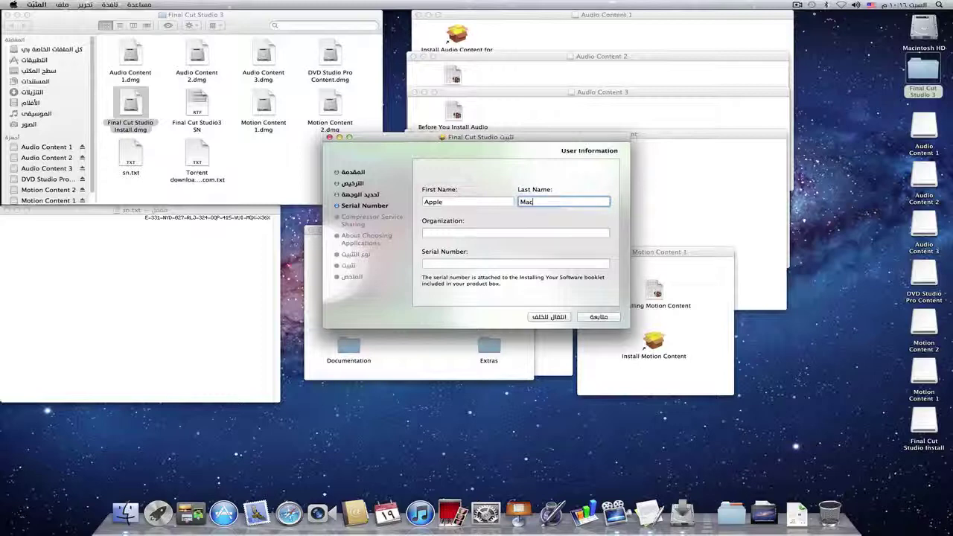
click(515, 232)
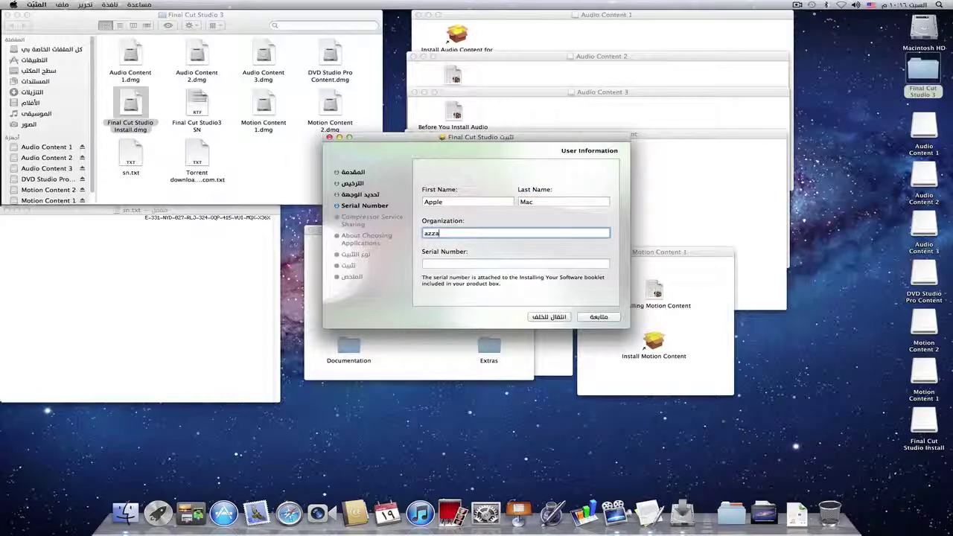
key(Tab)
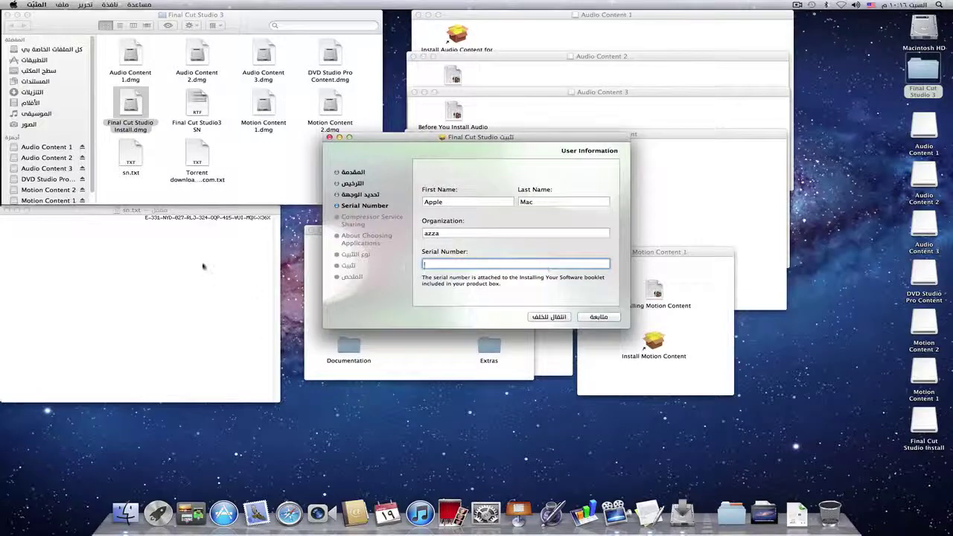
- Copy the serial number from sn.txt into the installer's Serial Number field and continue to the Compressor Service Sharing page
click(211, 218)
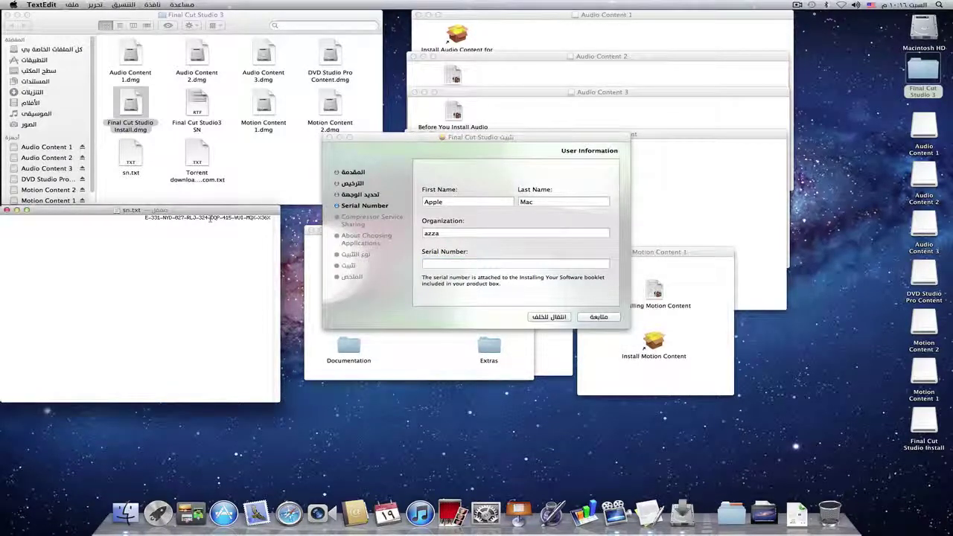
triple_click(211, 218)
key(super+c)
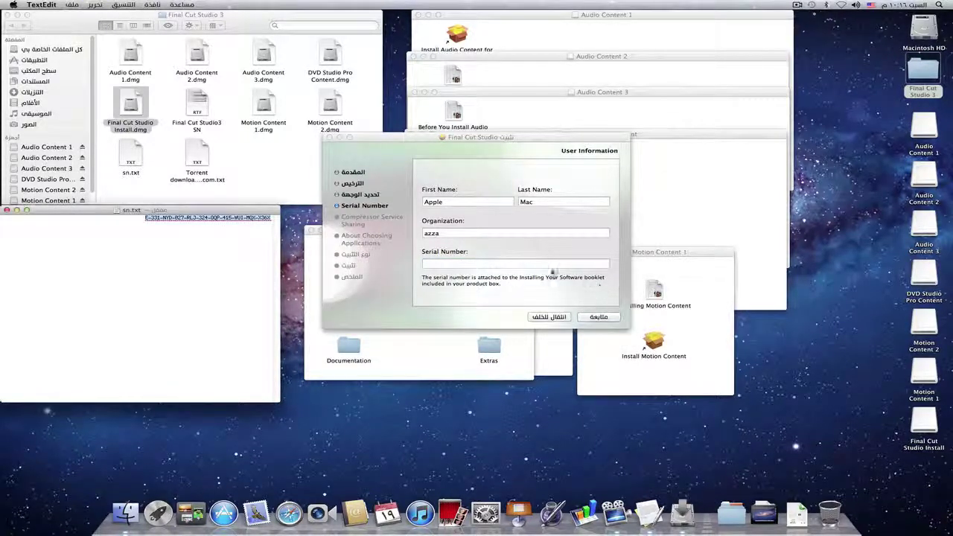
click(520, 262)
key(super+v)
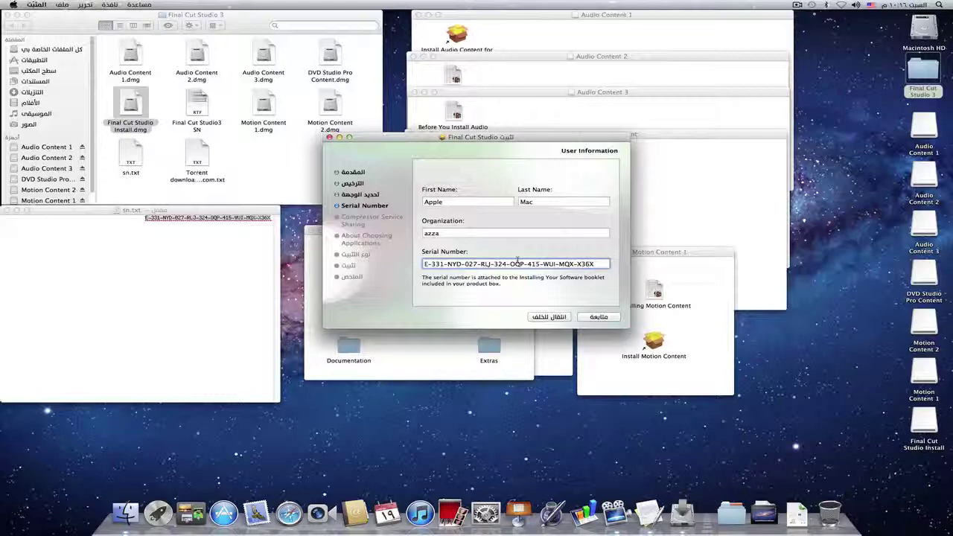
click(598, 318)
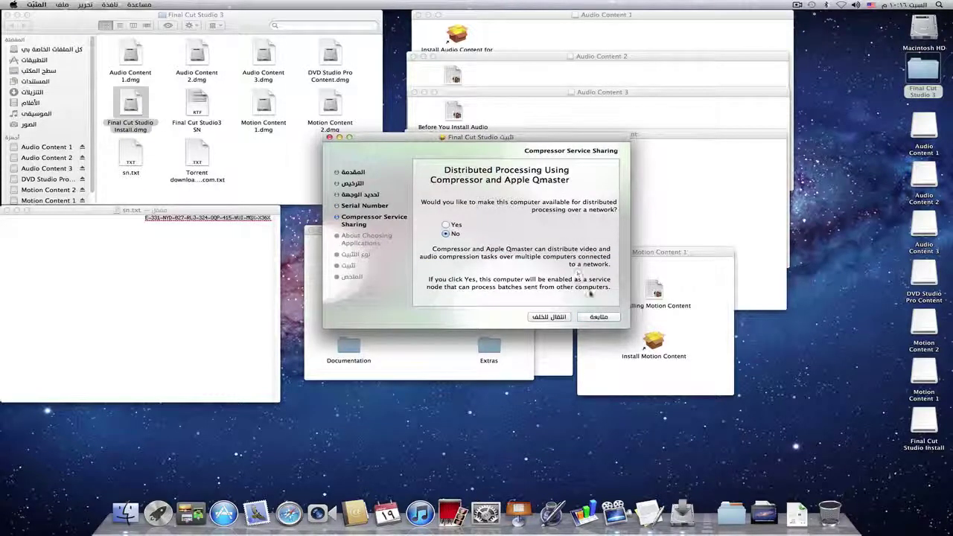
- Keep the computer unavailable for distributed processing and continue past the notes on choosing applications to the package selection
click(600, 317)
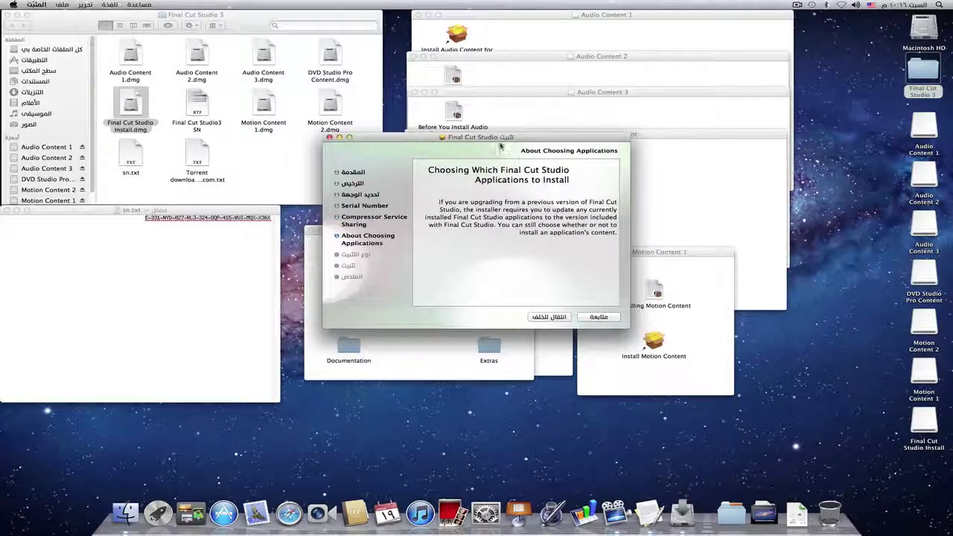
drag(500, 146, 505, 154)
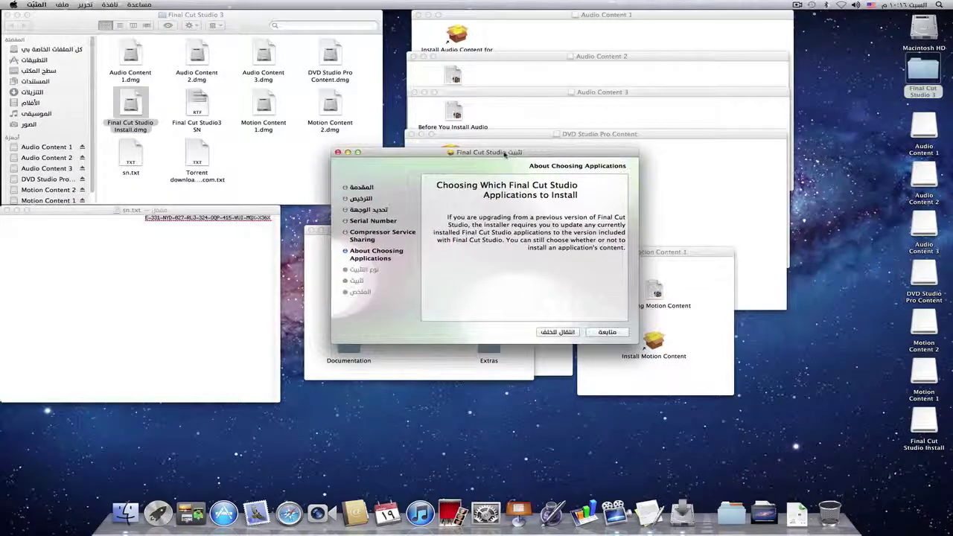
click(607, 332)
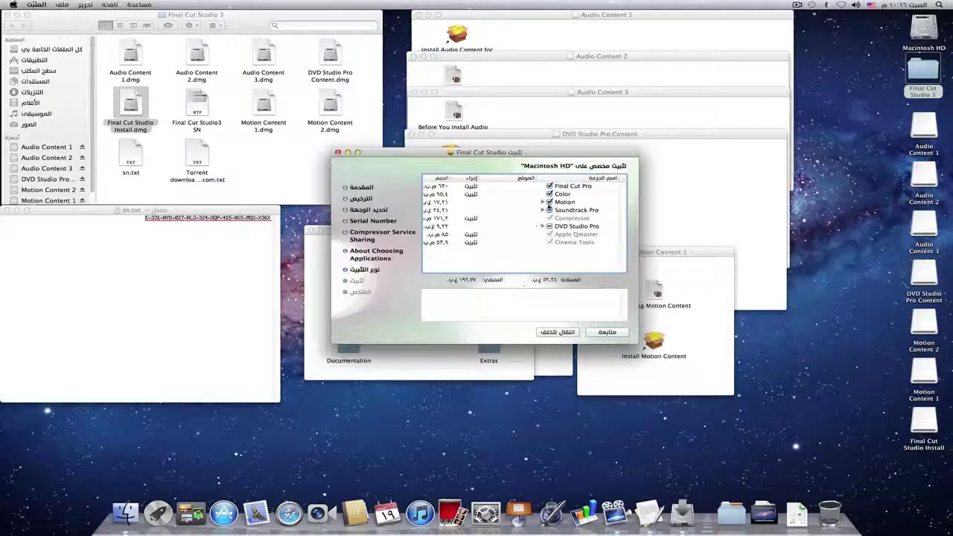
- Check the components listed under Soundtrack Pro and DVD Studio Pro, keep the preselected packages and accept the additional content disks
click(542, 211)
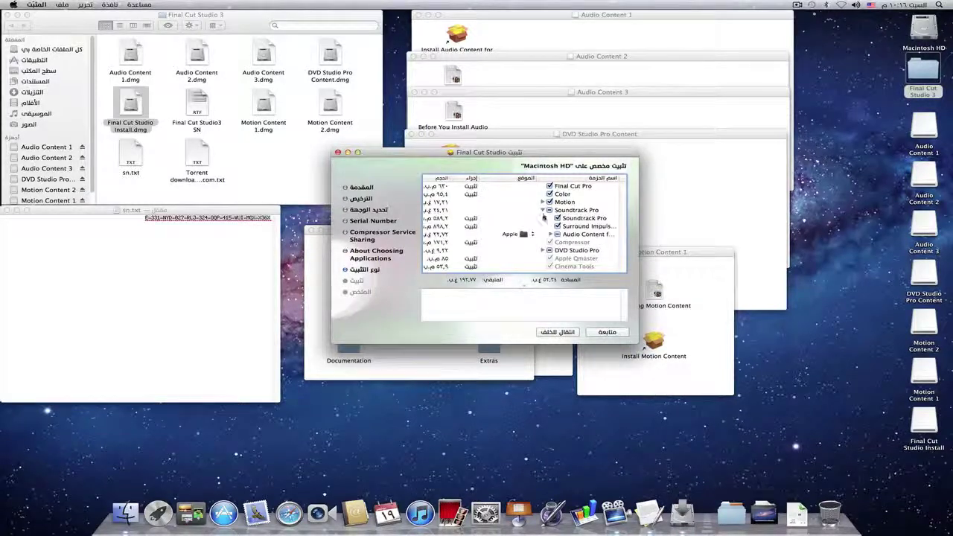
click(542, 210)
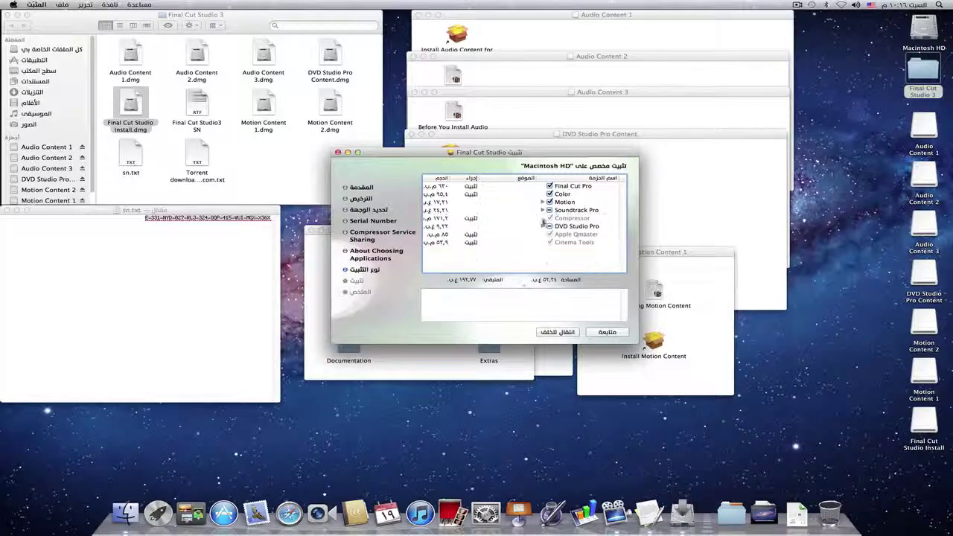
click(543, 227)
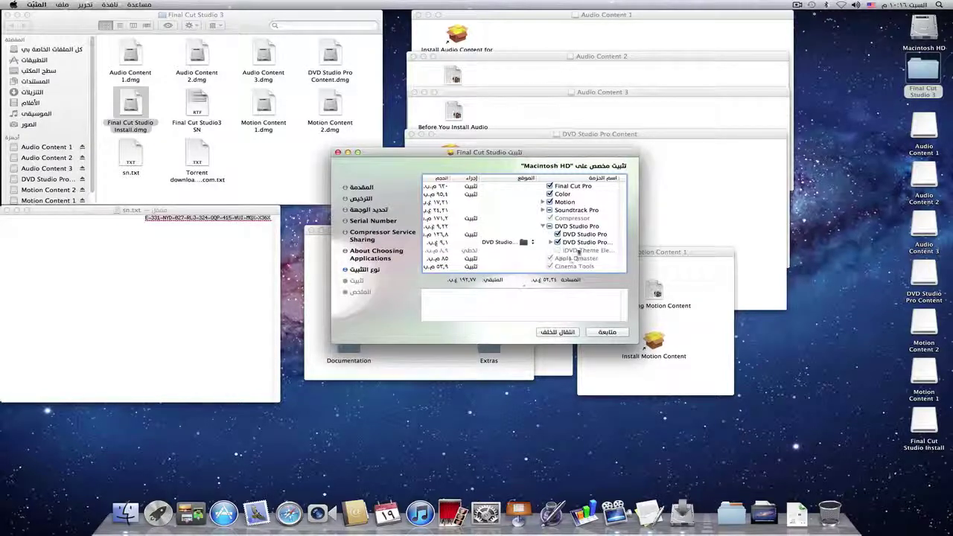
click(543, 226)
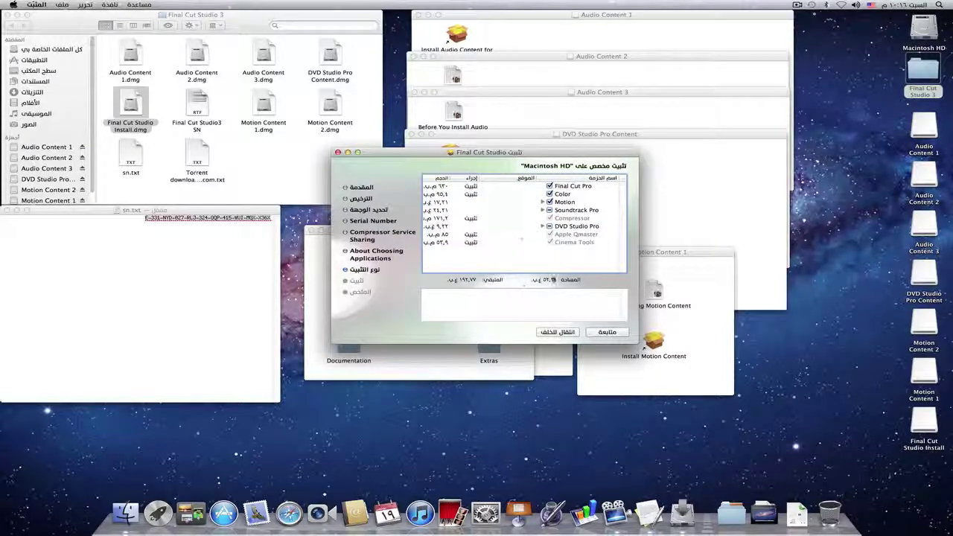
click(601, 336)
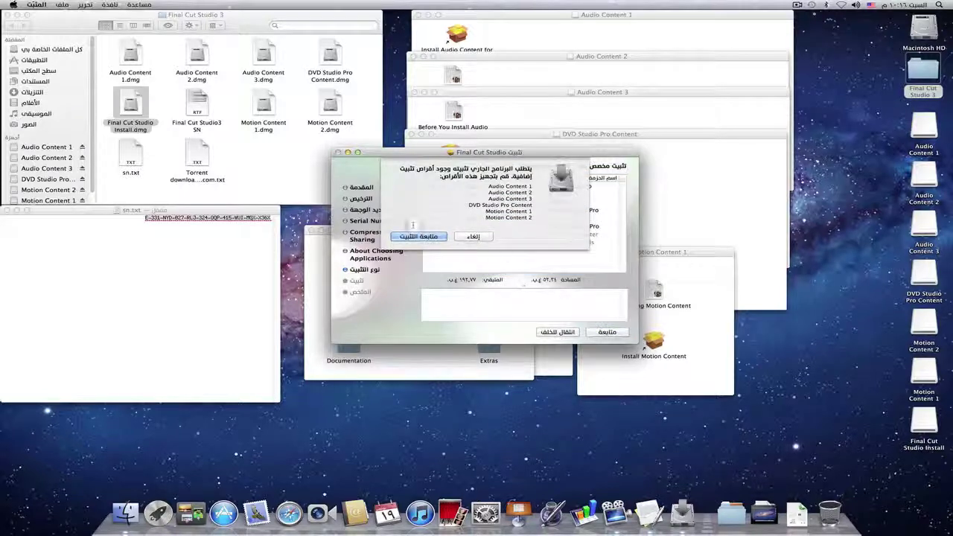
click(421, 236)
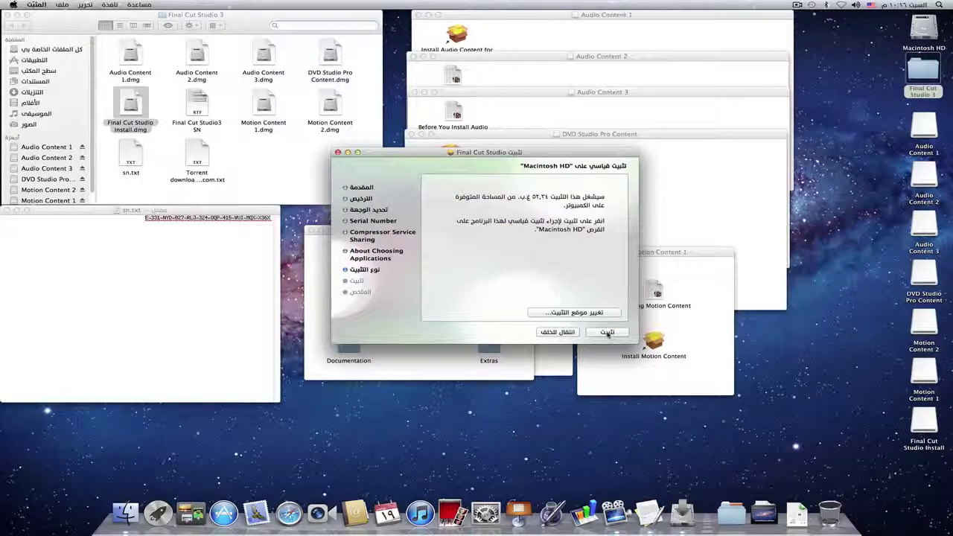
- Start the standard installation on Macintosh HD and authorize it with the account password
click(607, 333)
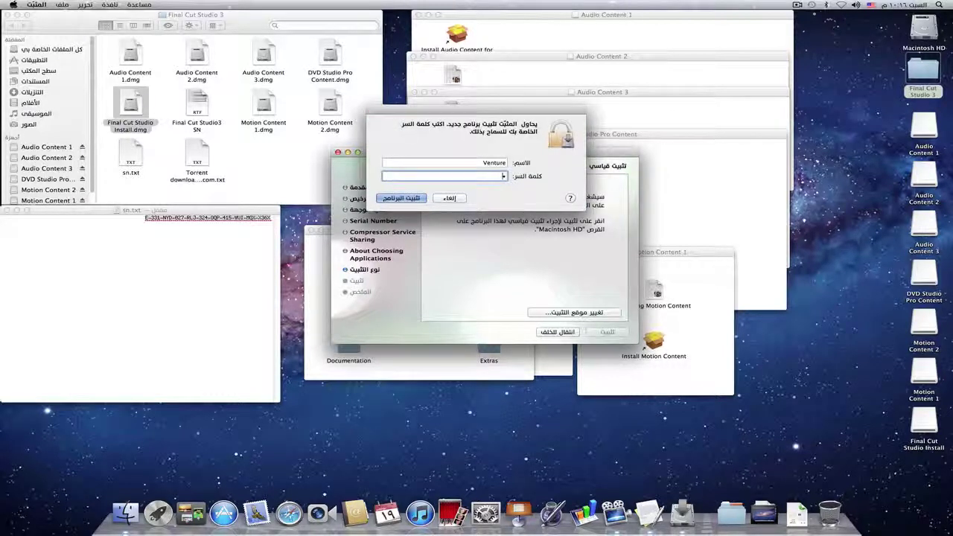
text(••••)
key(Return)
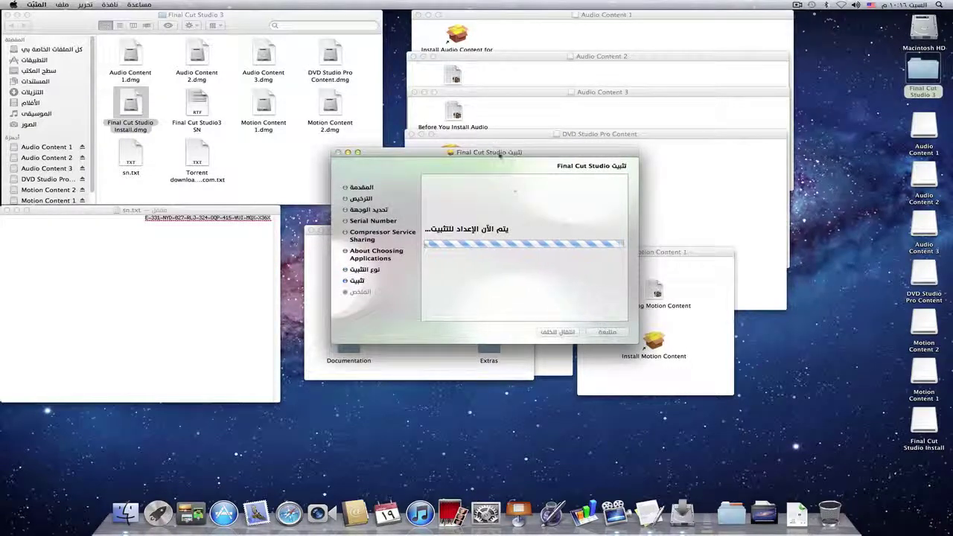
- Let the Final Cut Studio installation run to completion and close the installer
drag(499, 154, 480, 163)
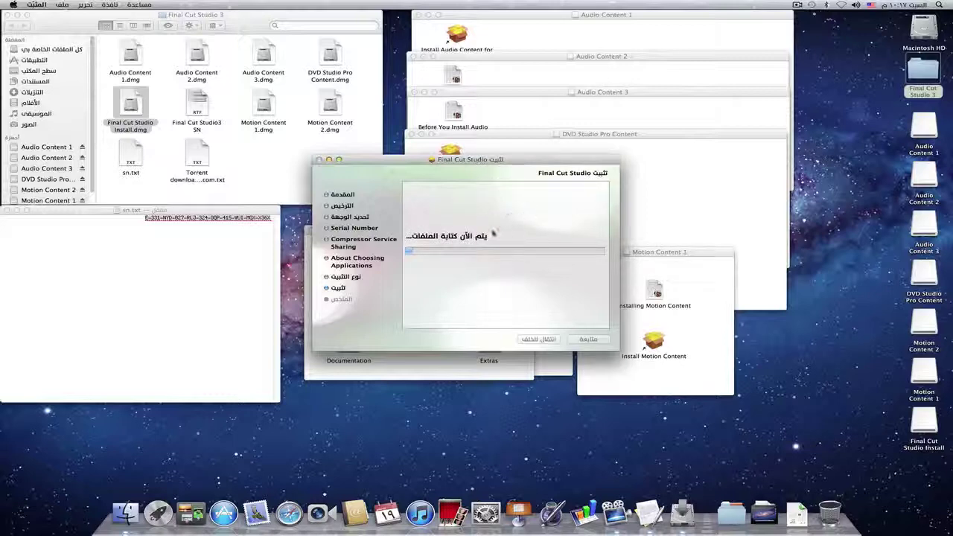
click(797, 5)
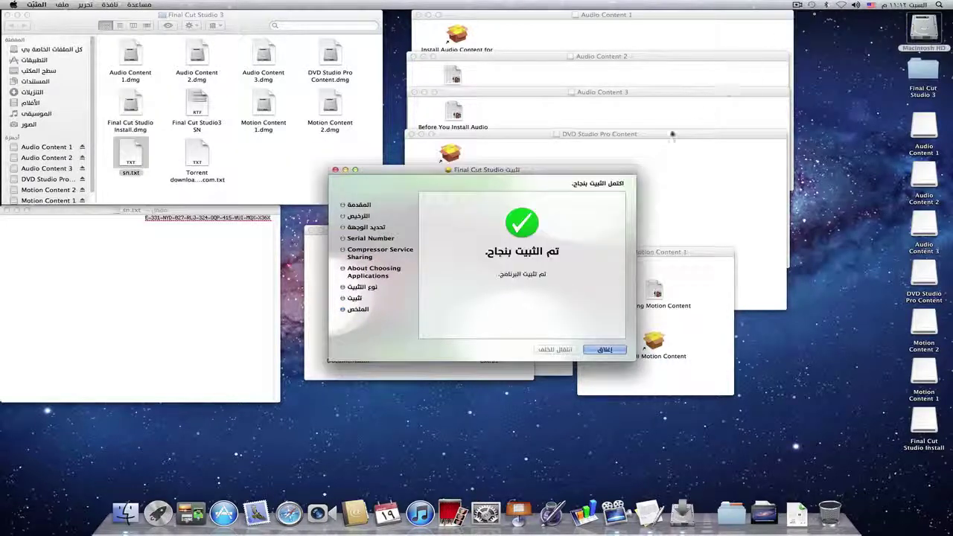
drag(612, 171, 607, 172)
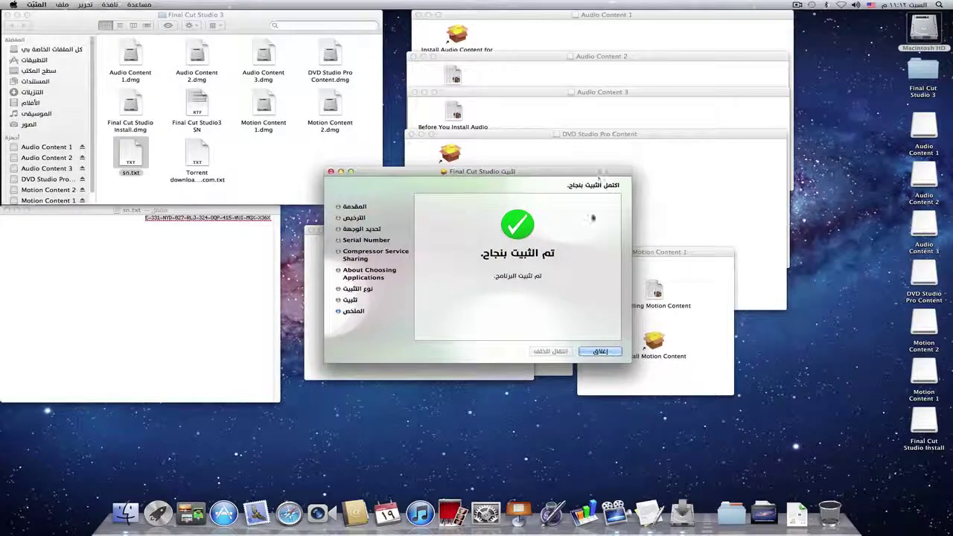
click(600, 353)
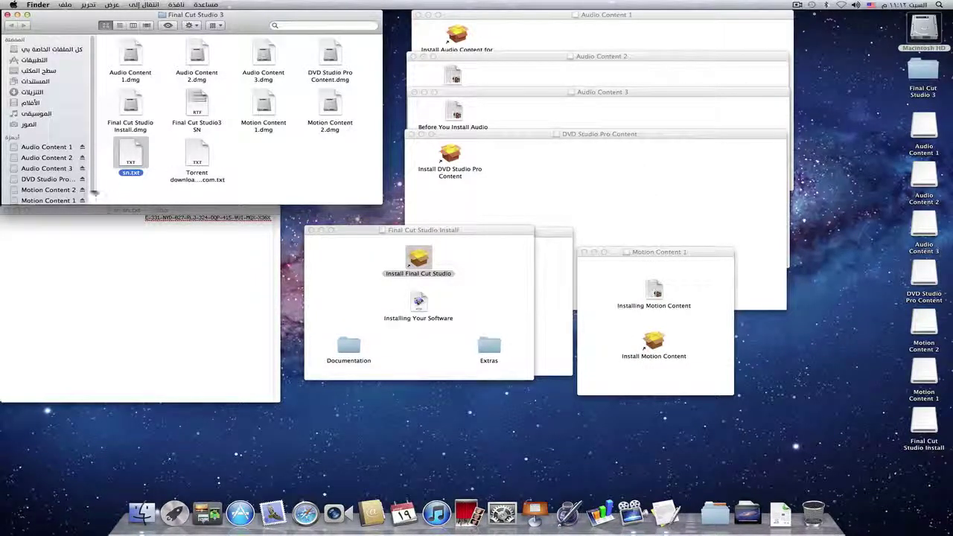
- Eject all the mounted Audio Content, DVD Studio Pro Content, Motion Content and Final Cut Studio Install disk images
scroll(74, 186, down, 1)
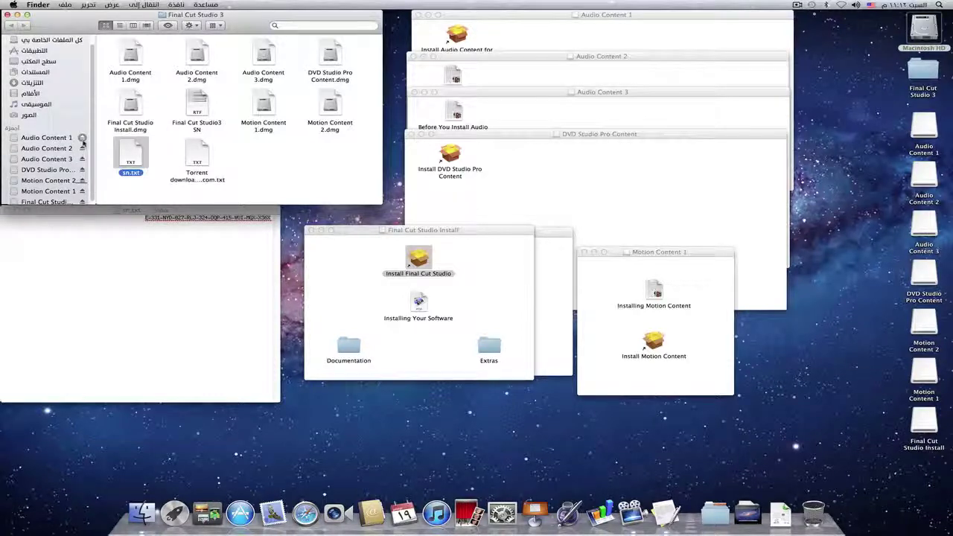
click(82, 138)
click(82, 148)
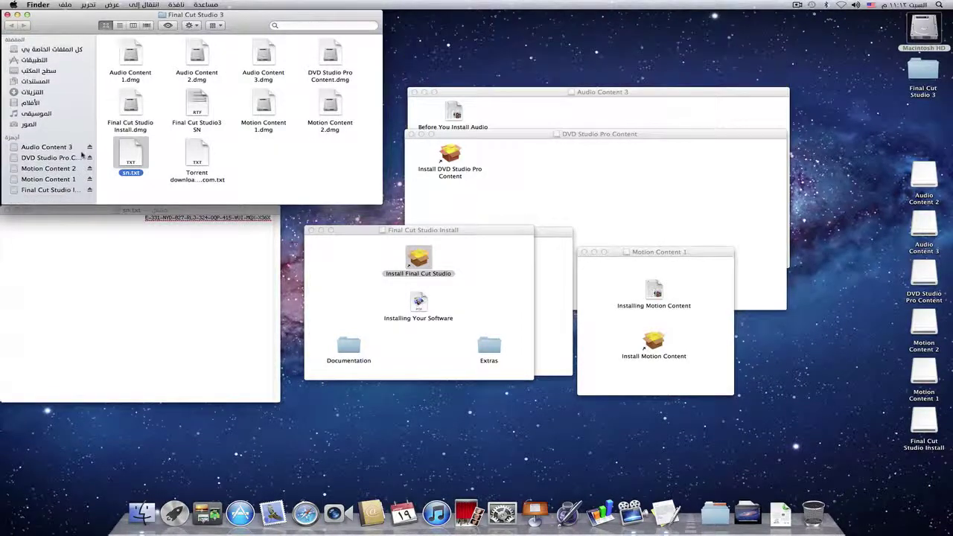
click(89, 148)
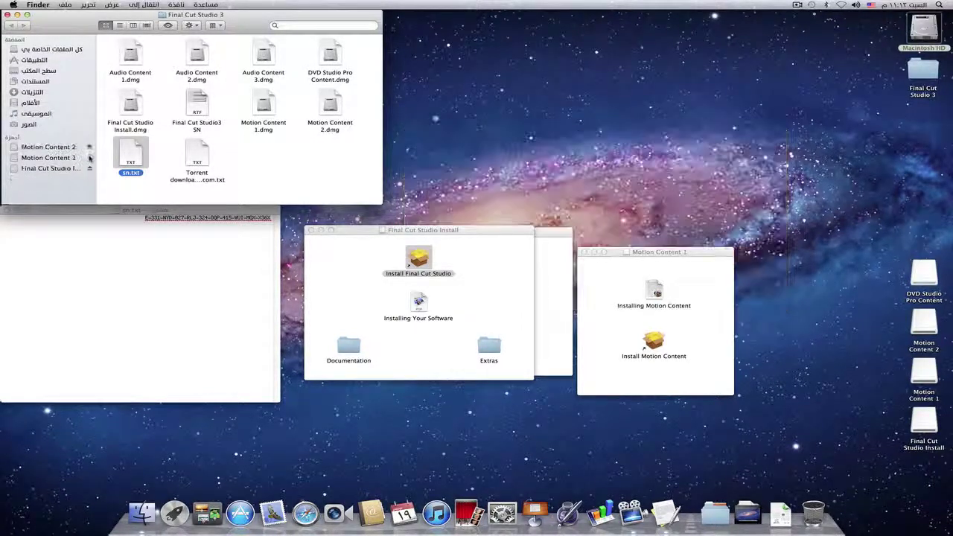
click(89, 157)
click(90, 146)
click(90, 147)
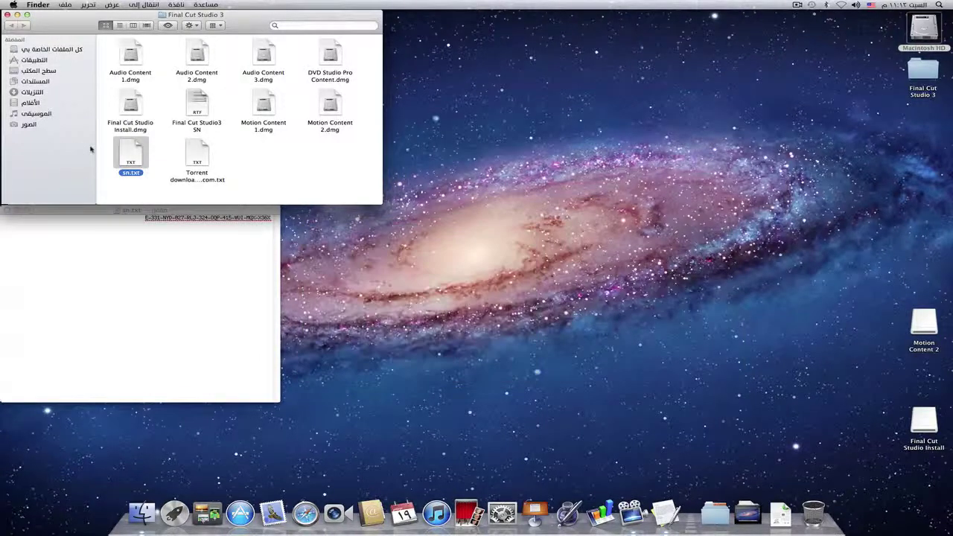
- Close the Final Cut Studio 3 folder window and quit TextEdit with its sn.txt document
click(7, 15)
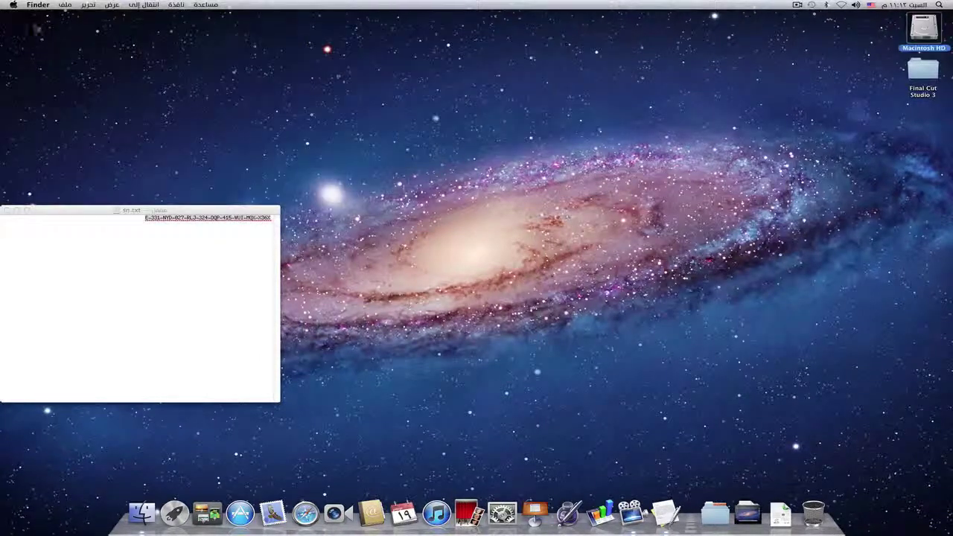
click(75, 211)
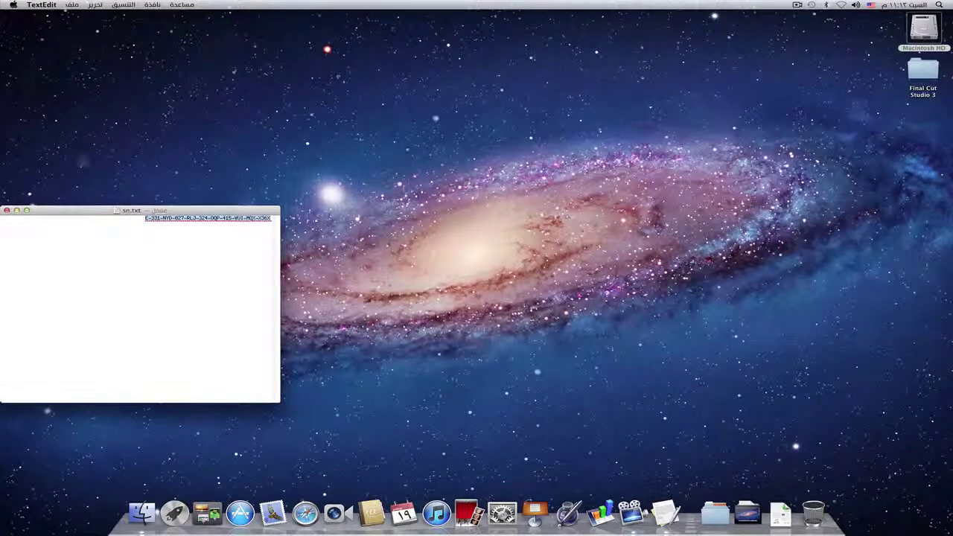
click(42, 5)
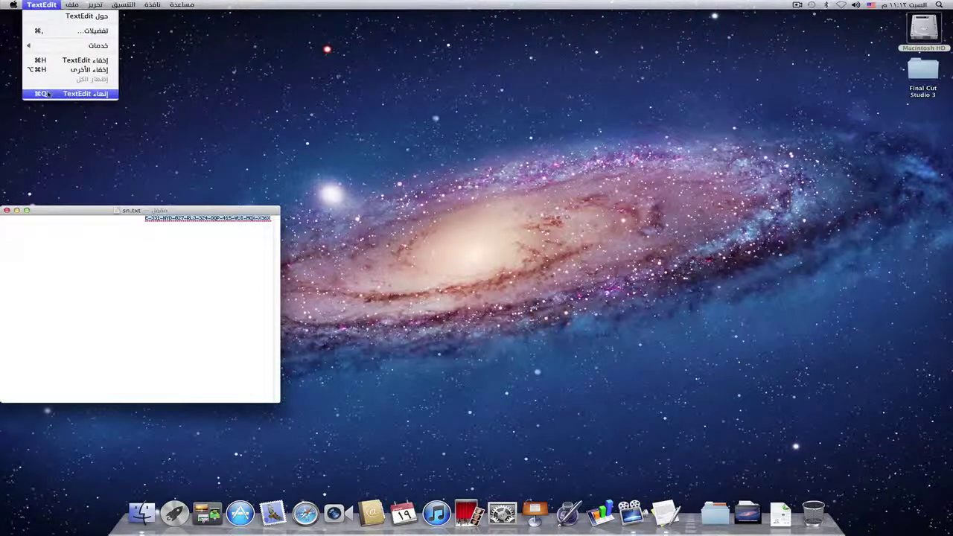
click(48, 91)
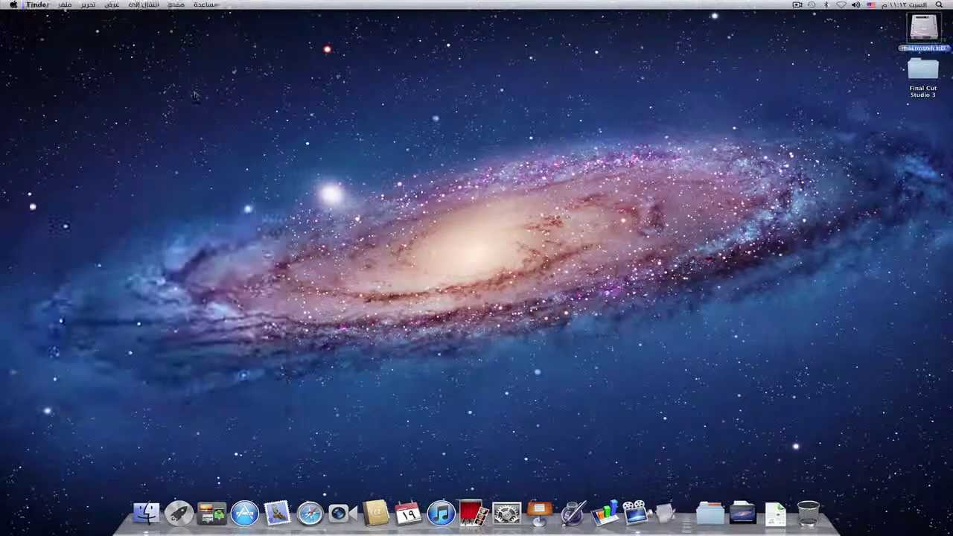
- Launch Final Cut Pro from the Applications folder and postpone its registration
click(698, 513)
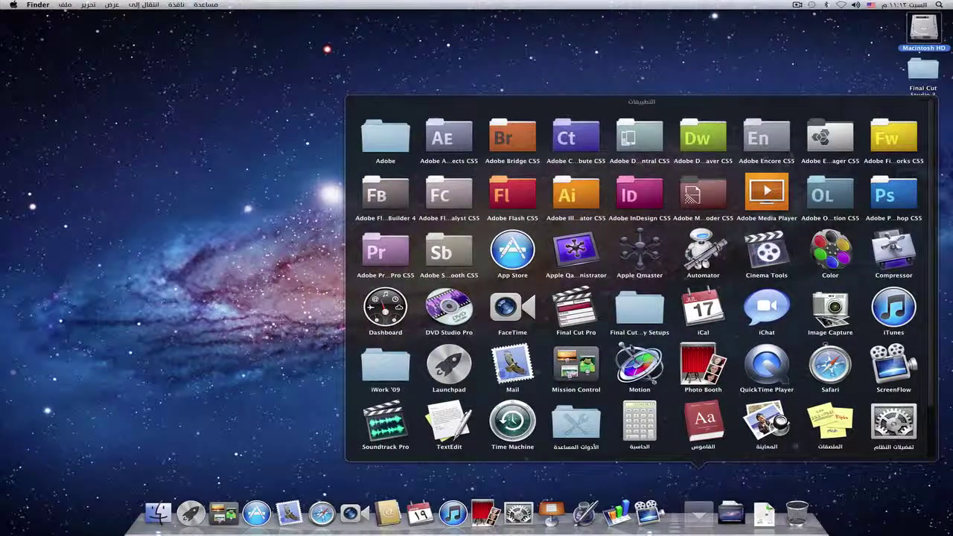
scroll(640, 283, down, 2)
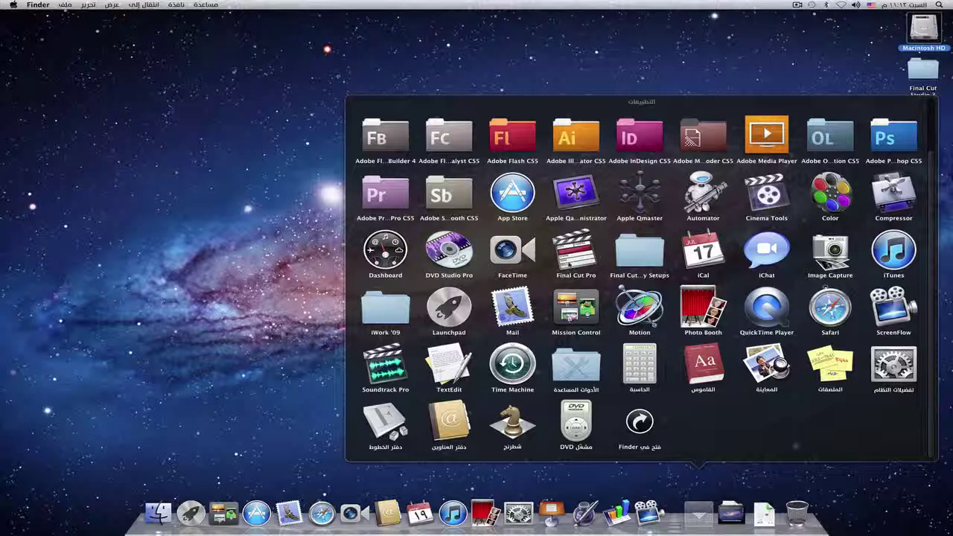
click(577, 254)
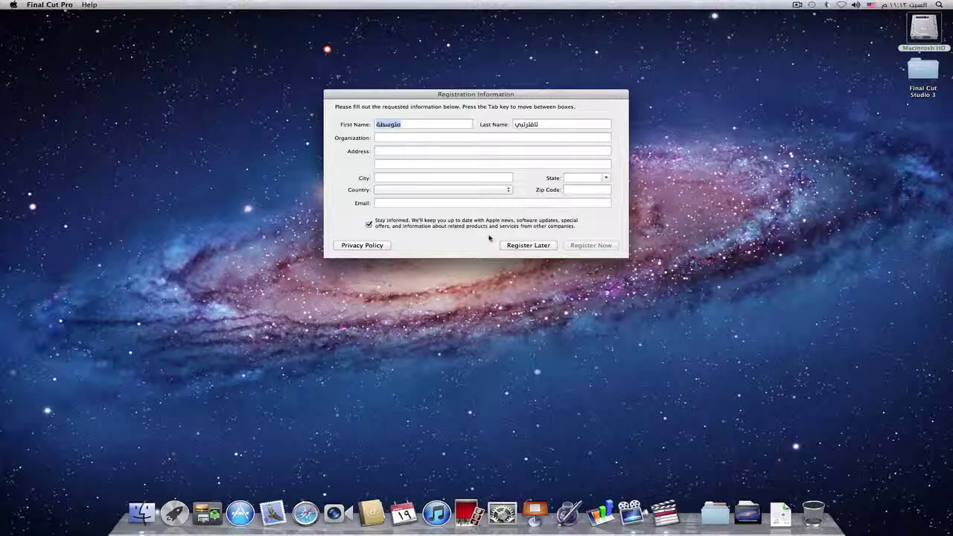
click(533, 245)
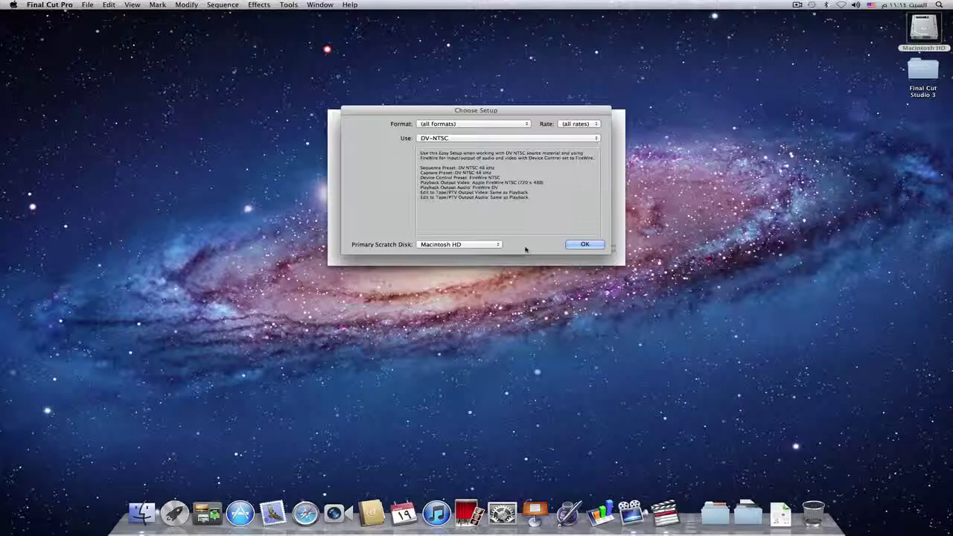
- Choose the DVCPRO HD - 720p60 setup with all rates and Macintosh HD as scratch disk, and continue without external A/V devices
drag(534, 112, 534, 117)
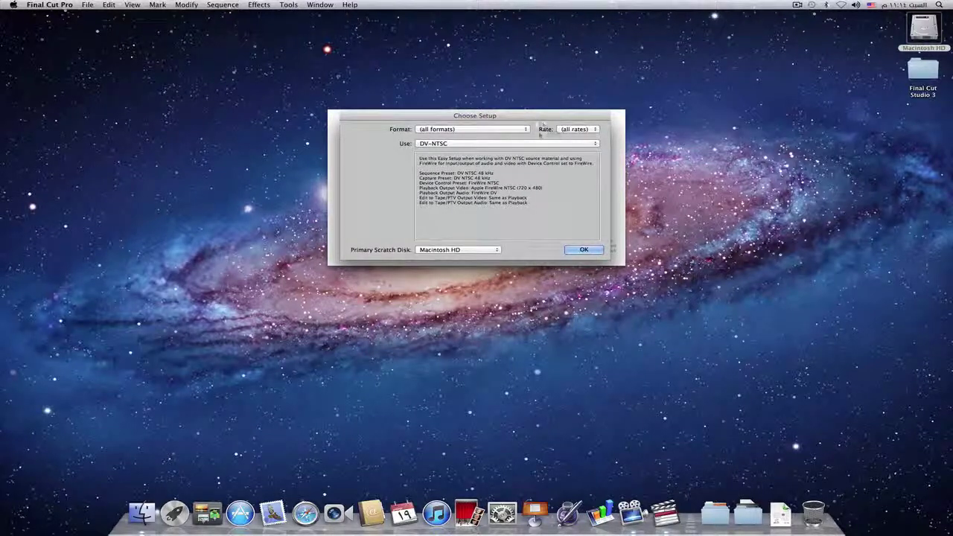
click(556, 144)
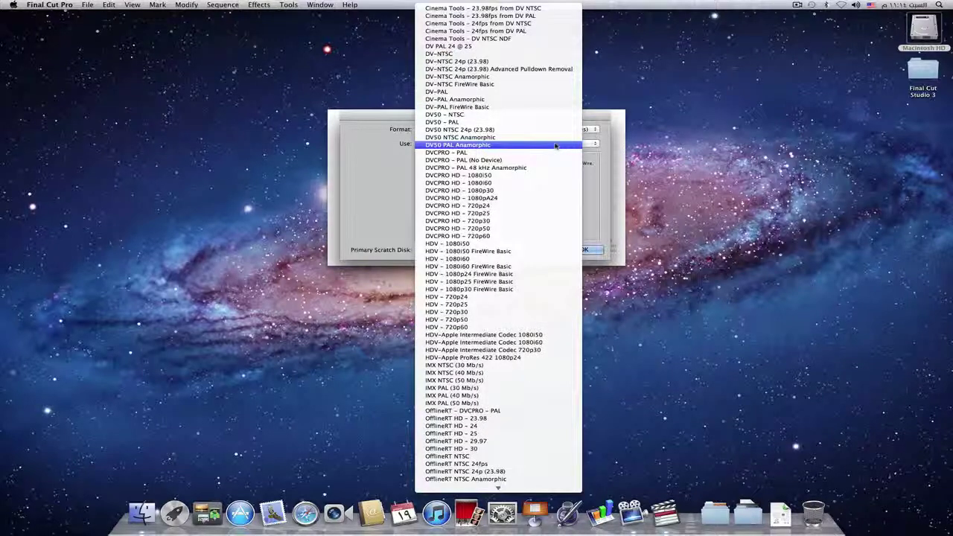
scroll(555, 144, down, 8)
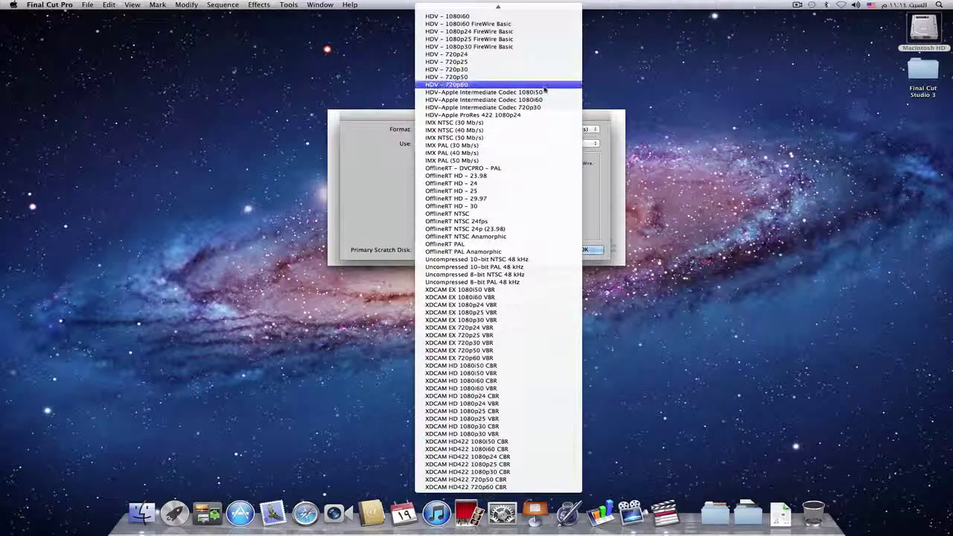
scroll(544, 90, up, 7)
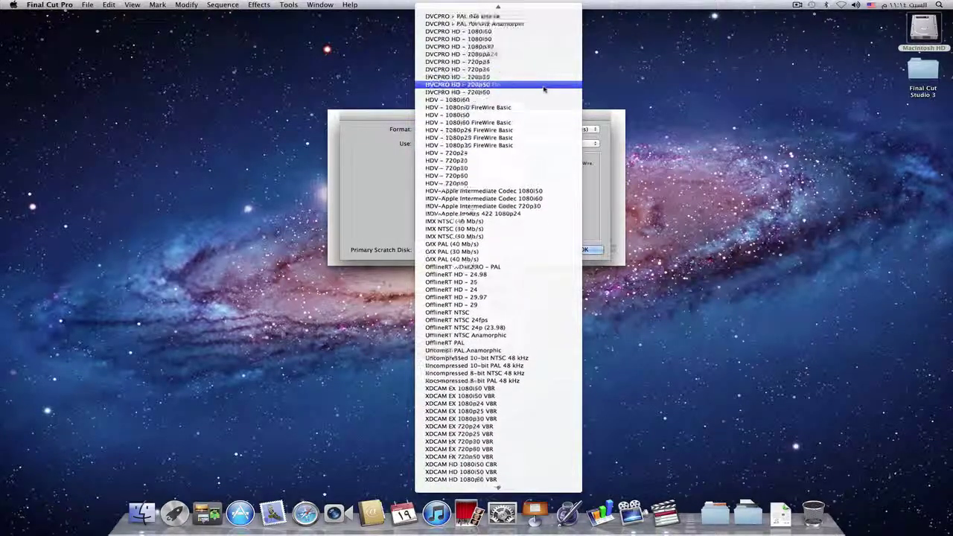
scroll(544, 89, up, 2)
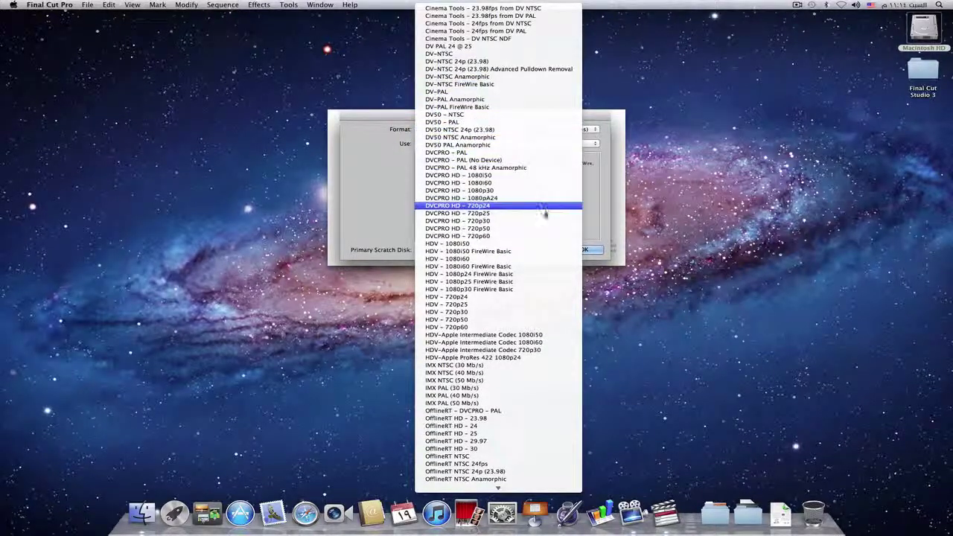
click(497, 237)
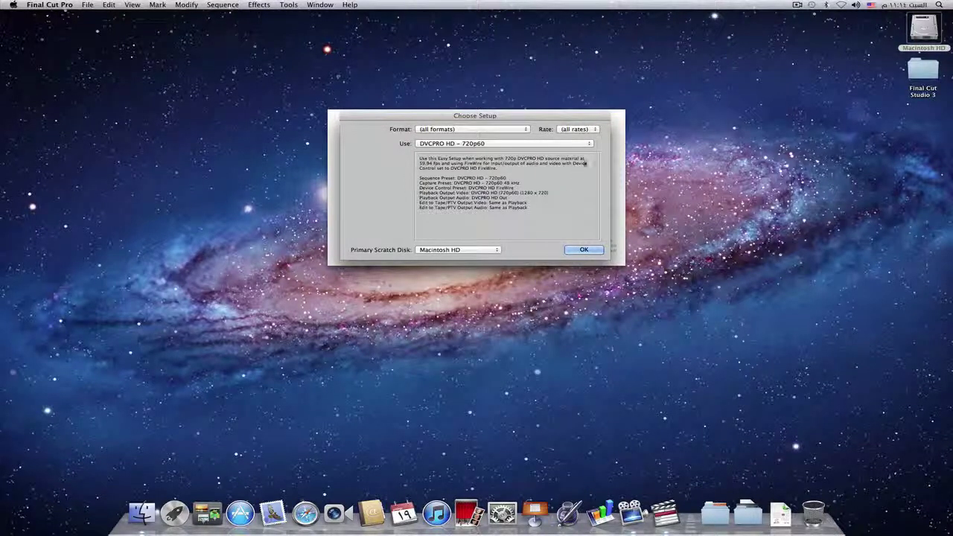
click(595, 129)
click(595, 130)
click(581, 251)
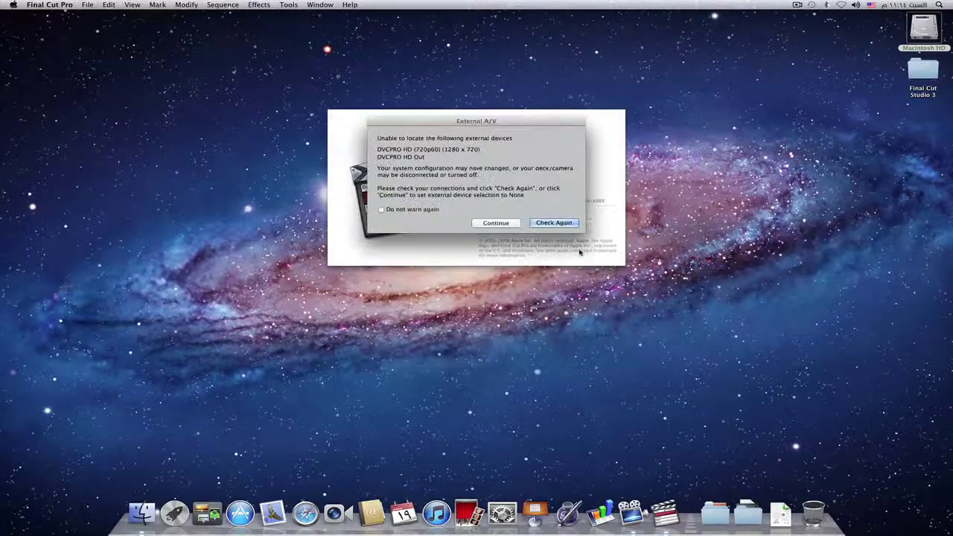
click(506, 223)
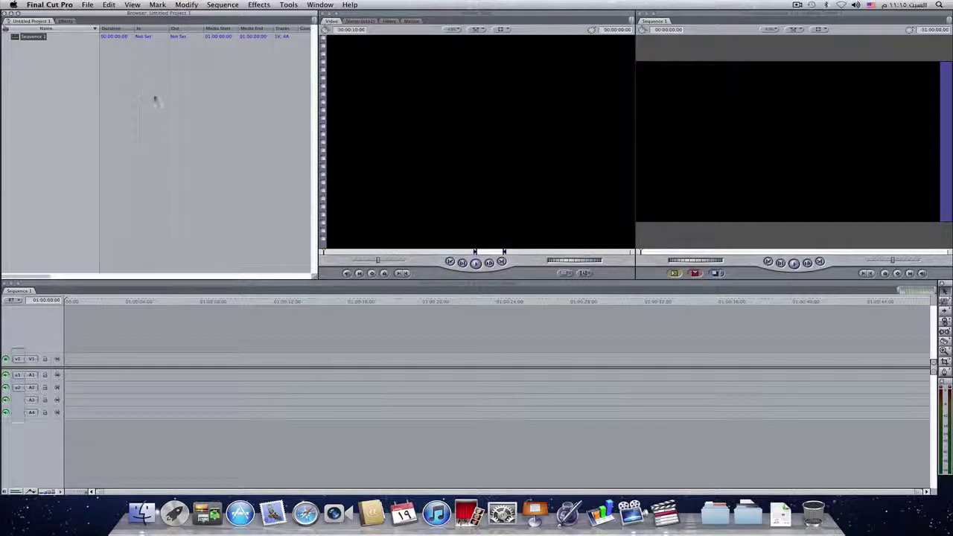
- Look over the file import options and the Effects bins in the Browser, then return to the Untitled Project 1 contents
click(87, 6)
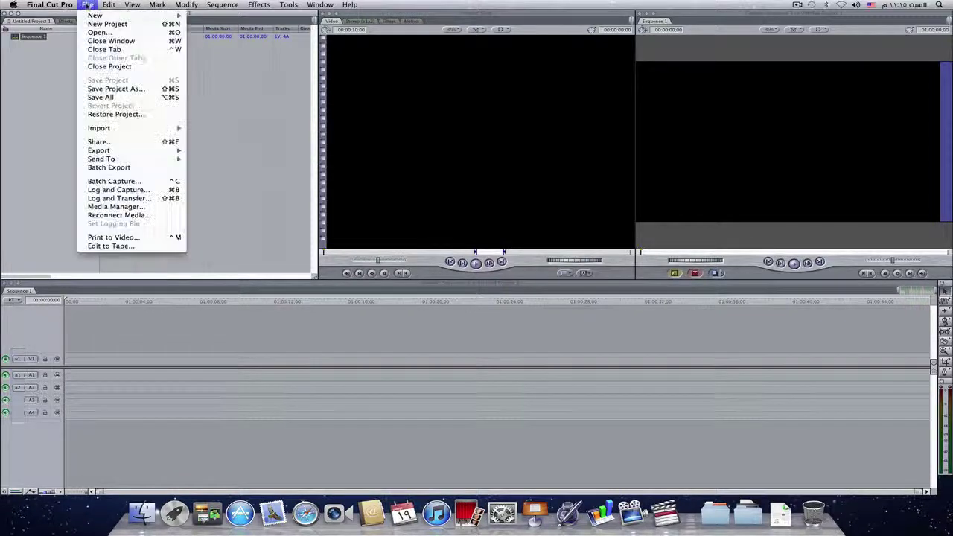
mouse_move(112, 128)
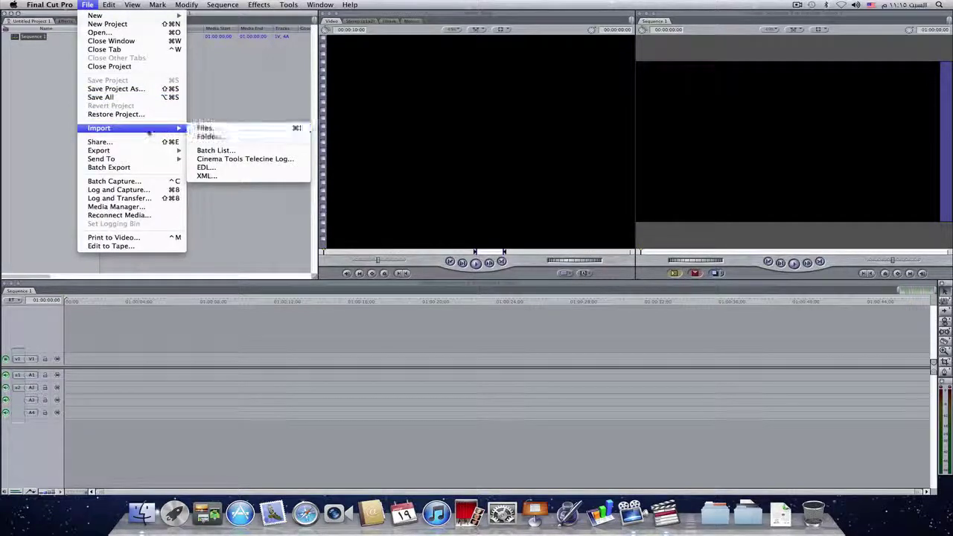
click(41, 59)
click(65, 21)
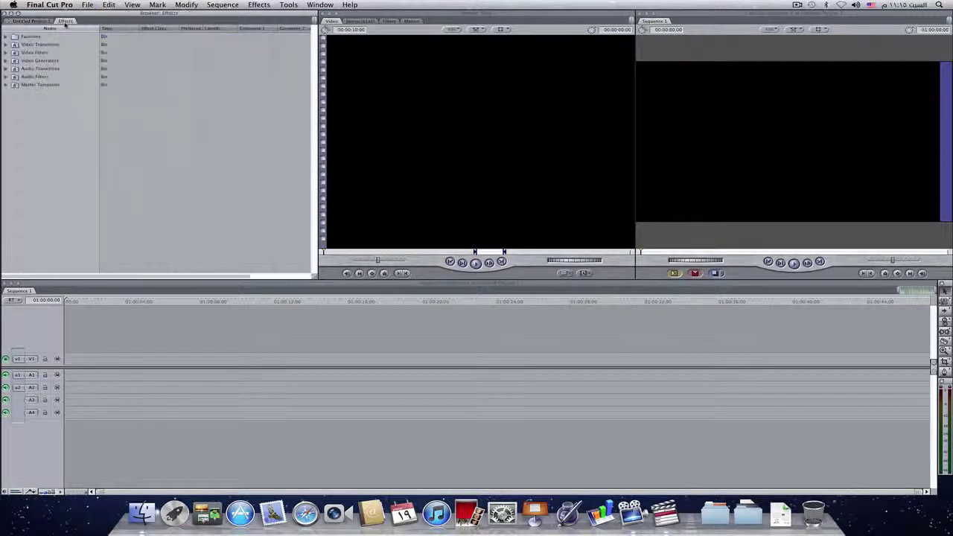
click(30, 21)
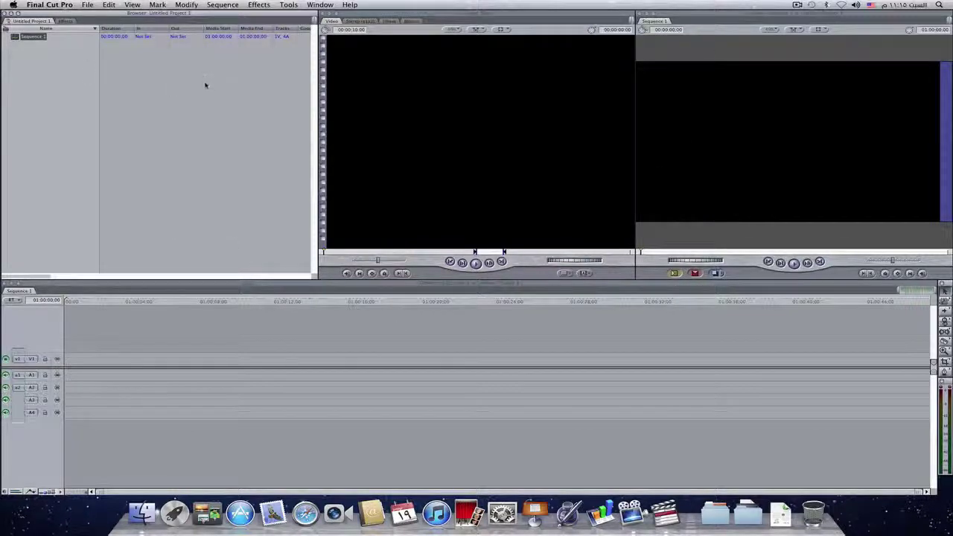
- Switch to the empty desktop space, launch Motion from the Applications folder and start with a new project
key(ctrl+Up)
click(555, 45)
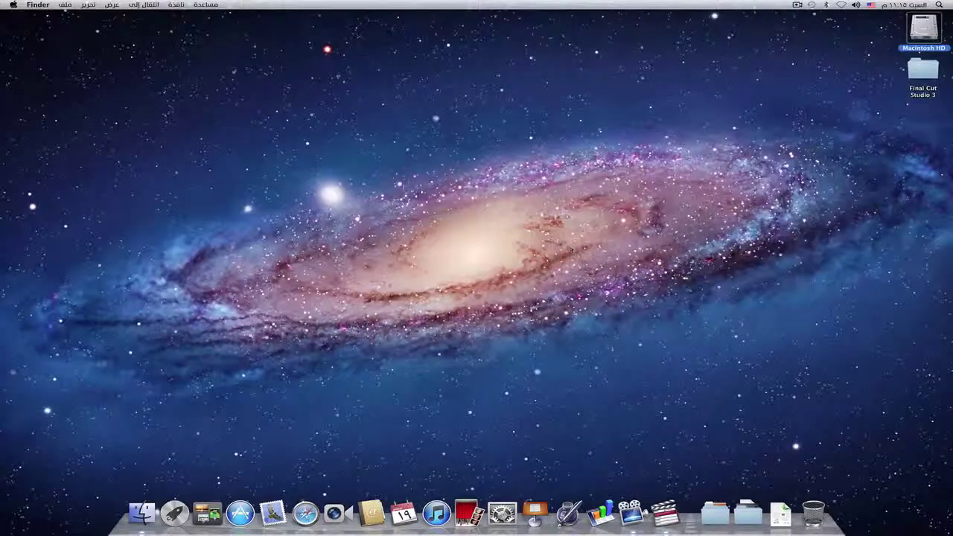
click(715, 512)
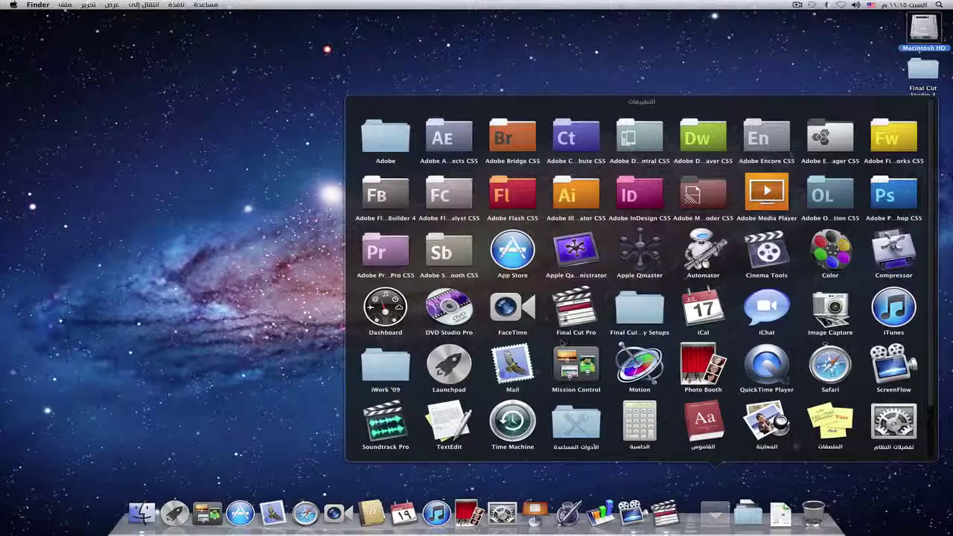
click(647, 372)
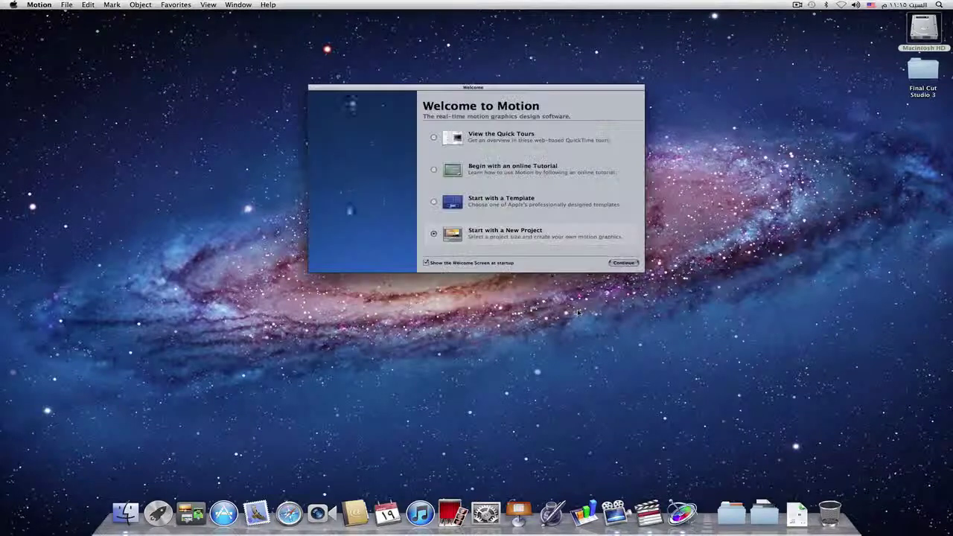
click(623, 263)
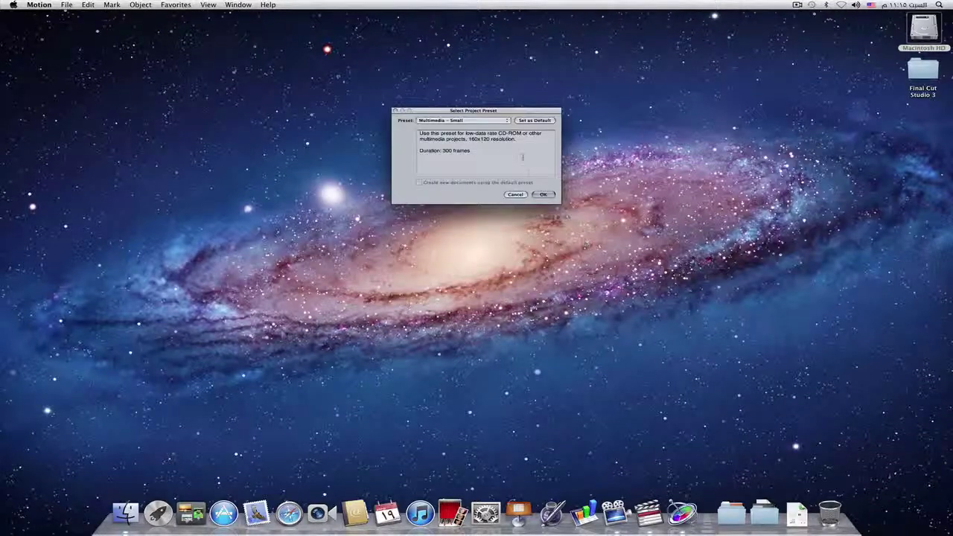
- Choose the HDV 1080i60 project preset, set it as the default and create the project
click(507, 121)
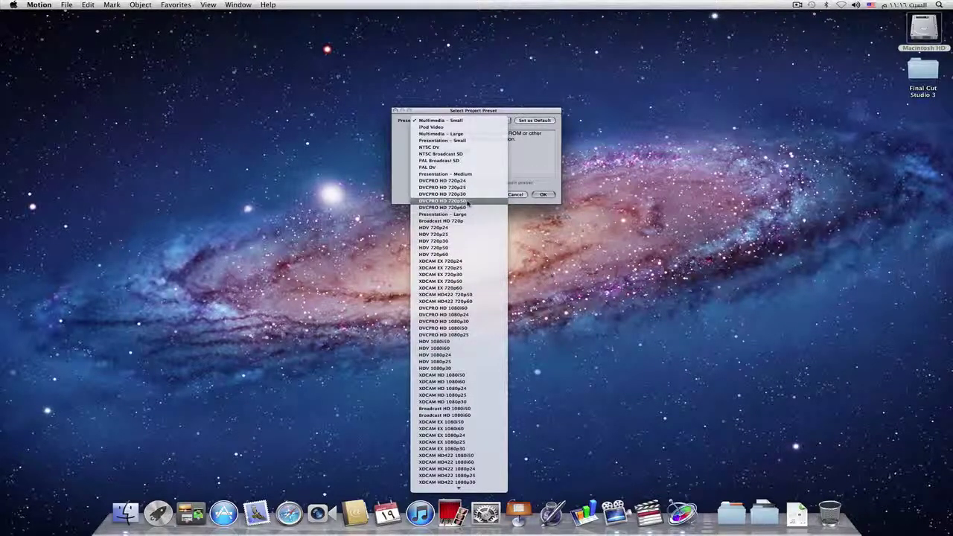
click(481, 351)
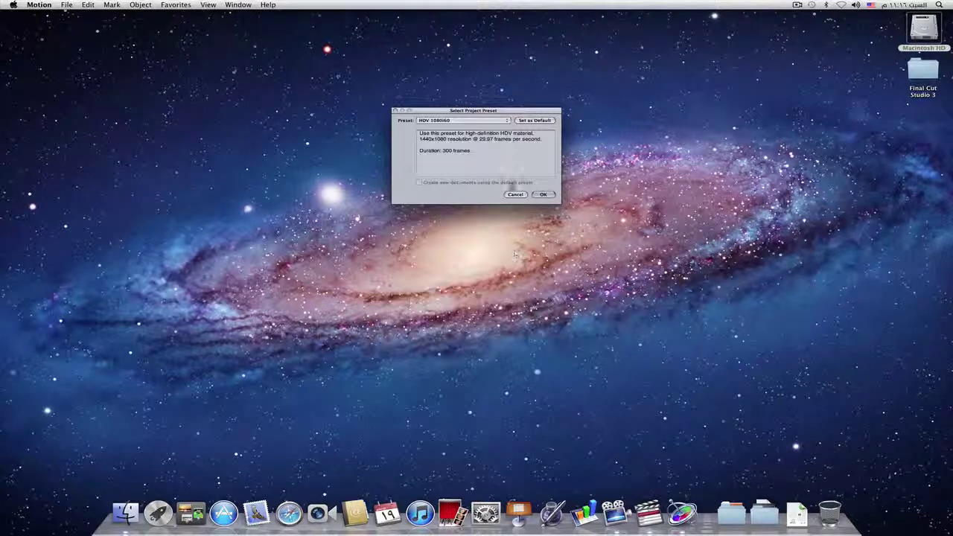
click(535, 121)
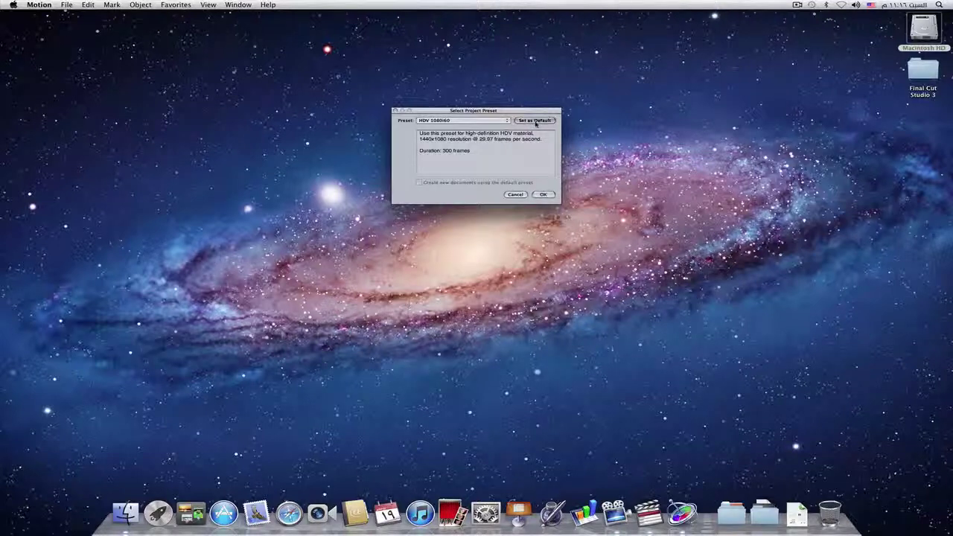
click(544, 194)
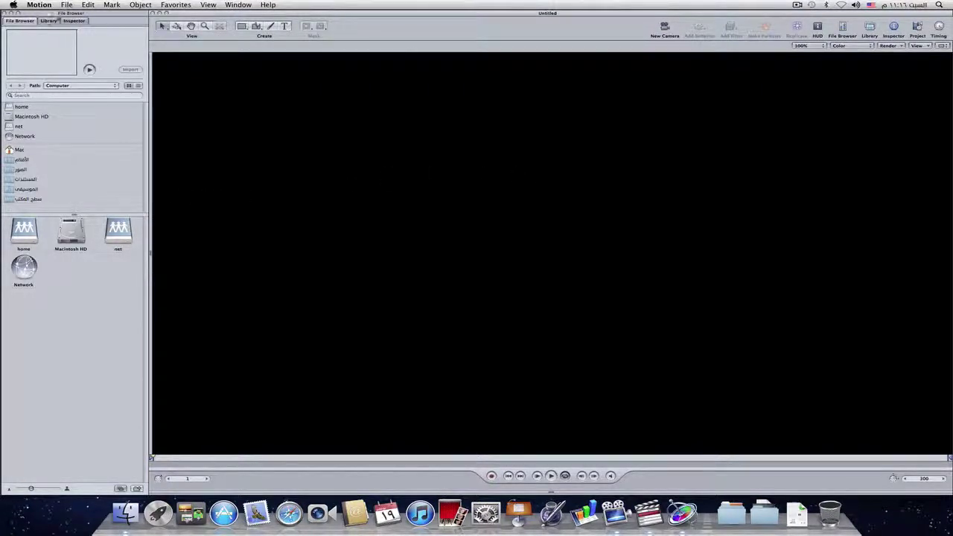
- Browse the Library's Behaviors, Filters, Image Units and Generators categories, previewing the Approach In behavior
click(48, 21)
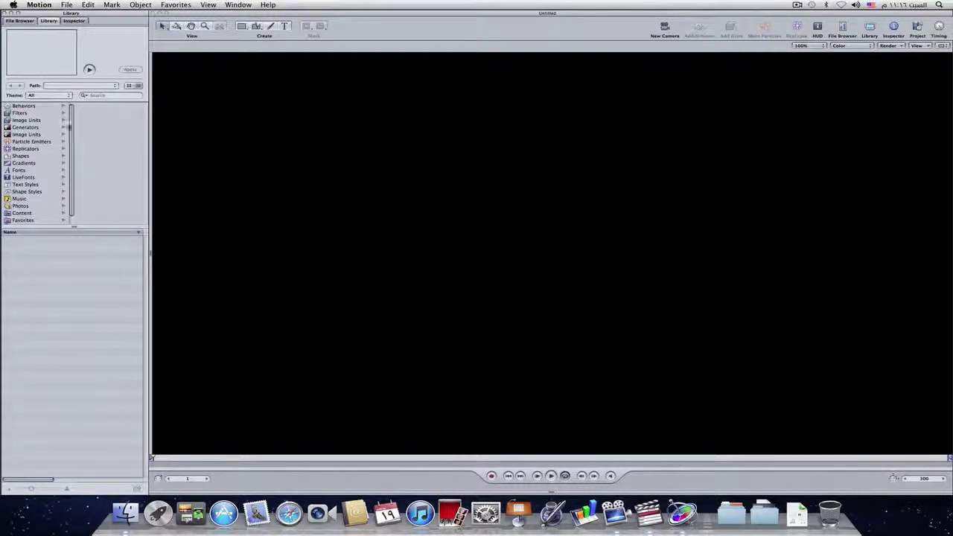
click(23, 105)
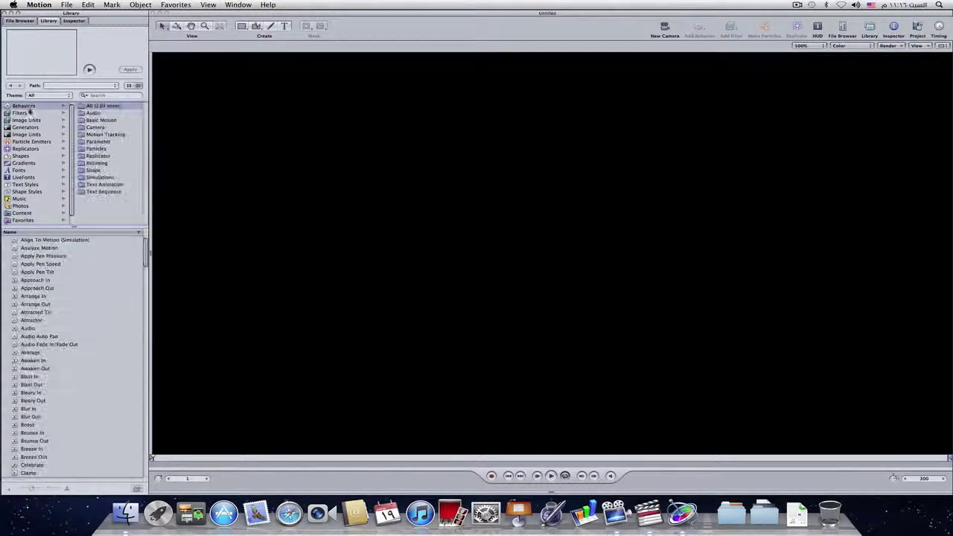
click(22, 248)
click(34, 279)
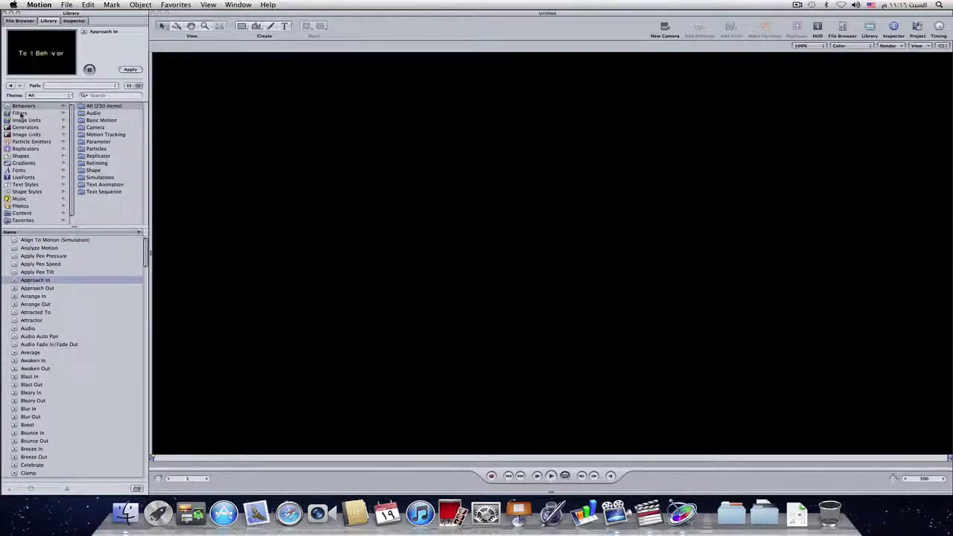
click(22, 113)
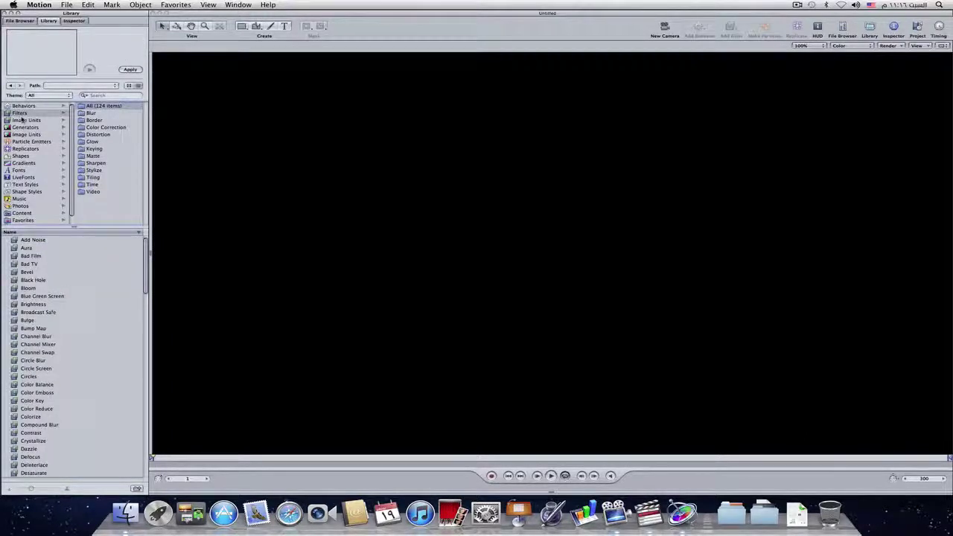
click(26, 120)
click(24, 127)
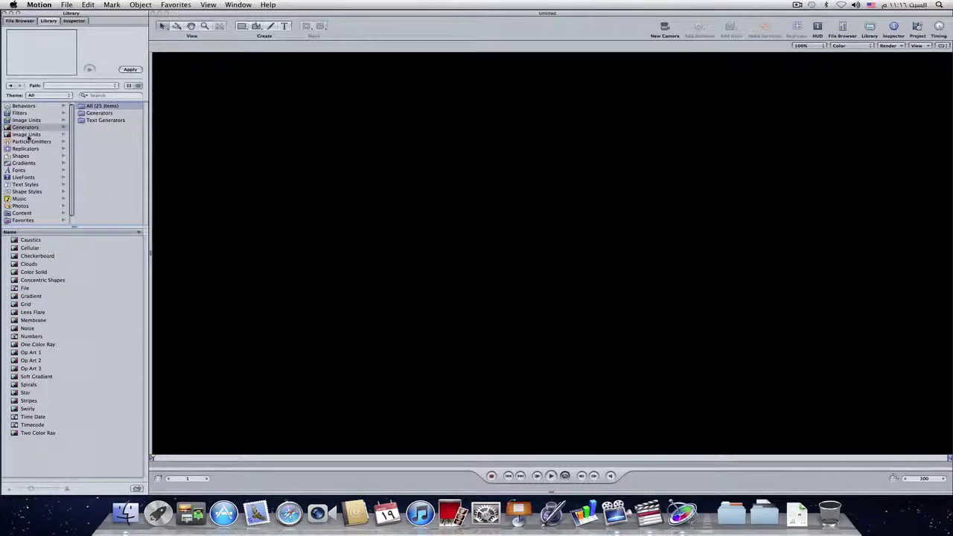
- Browse the Library's Particle Emitters as thumbnails, previewing items such as Analog Modulator, Arabesque, Dream Bubbles, Fall Leaves and Fireworks 02
click(29, 141)
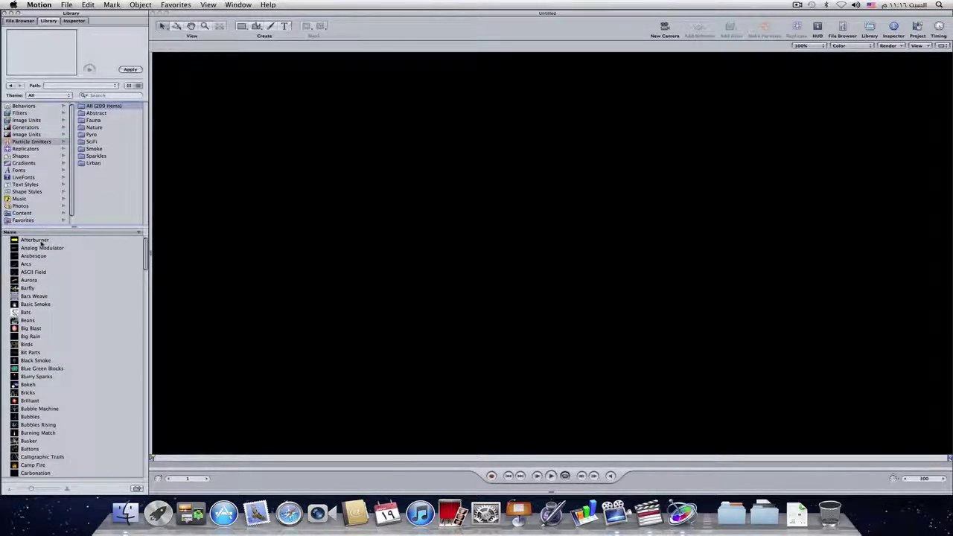
click(41, 241)
click(40, 248)
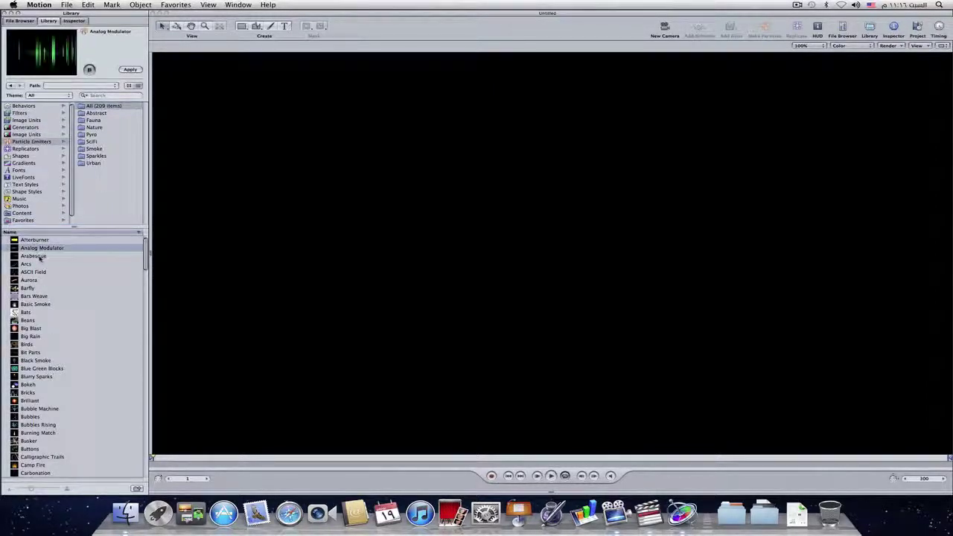
click(39, 256)
click(128, 85)
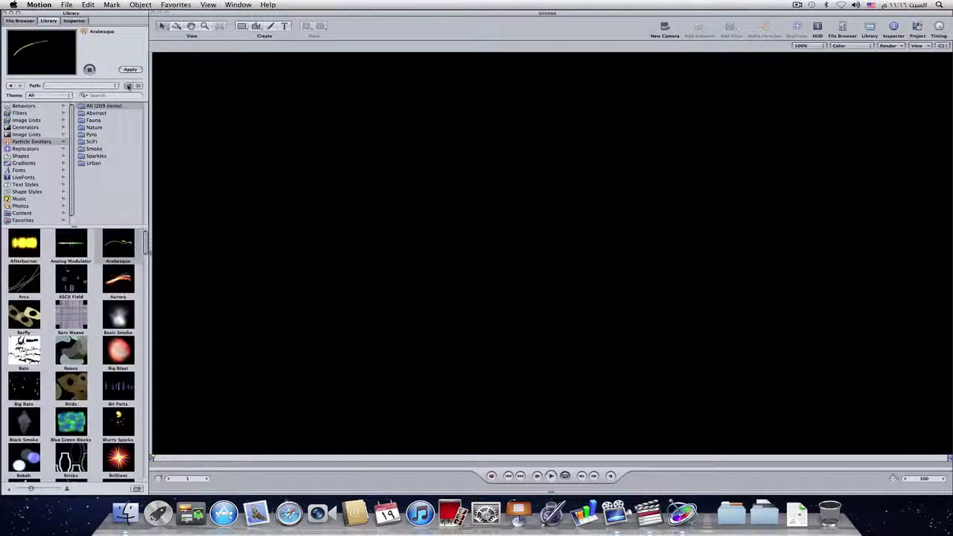
drag(147, 243, 146, 251)
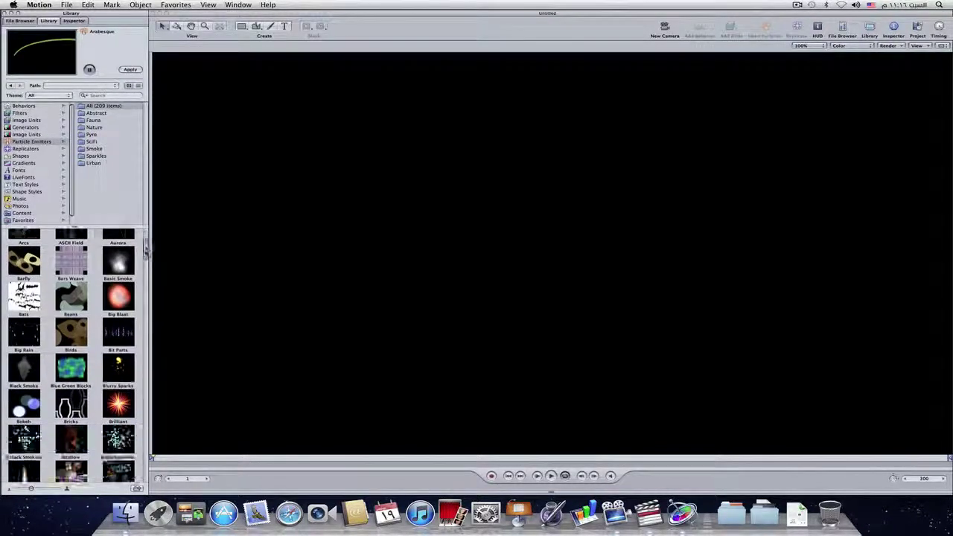
scroll(88, 278, down, 6)
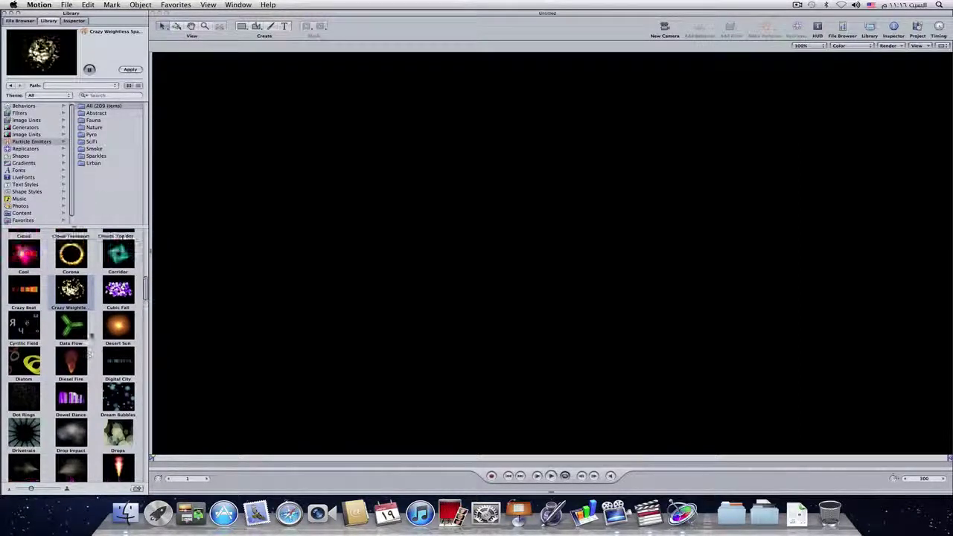
scroll(87, 331, down, 1)
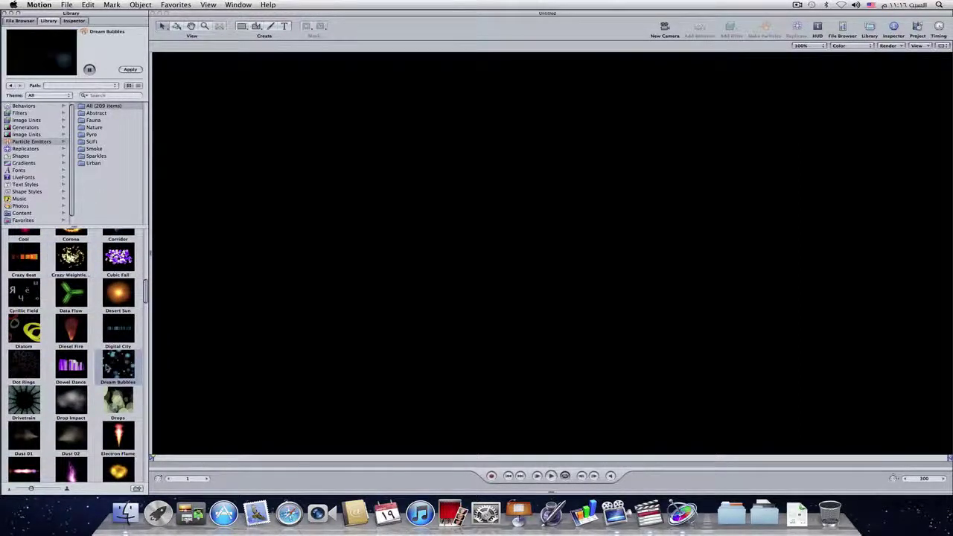
scroll(107, 367, down, 5)
click(71, 312)
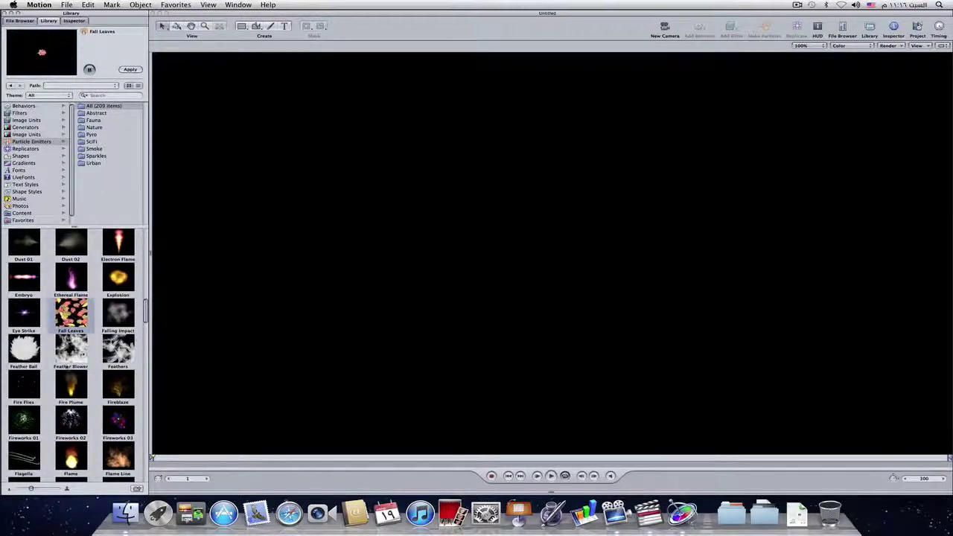
scroll(70, 327, down, 3)
click(71, 317)
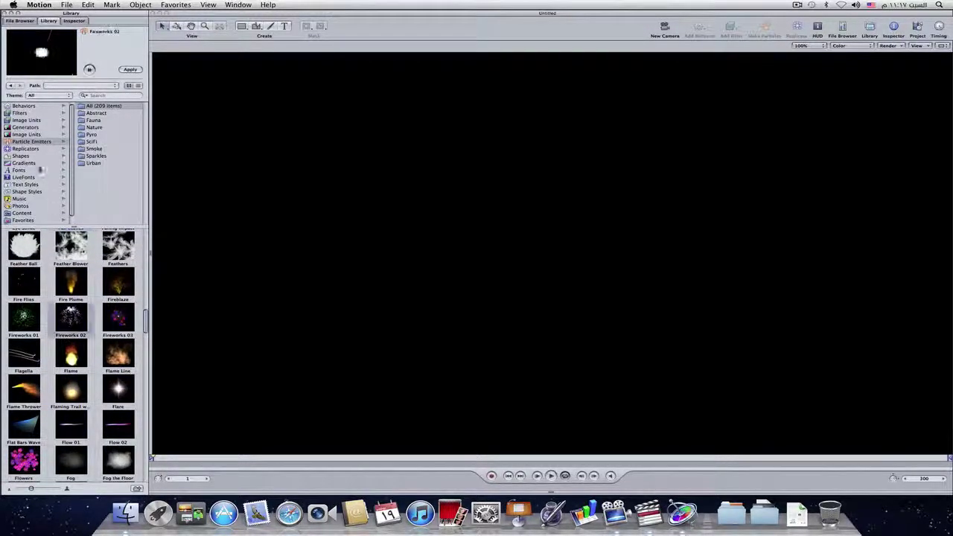
- Browse the Library's Replicators, Shapes, Gradients and Content categories, previewing the Atlantic Blue gradient
click(30, 148)
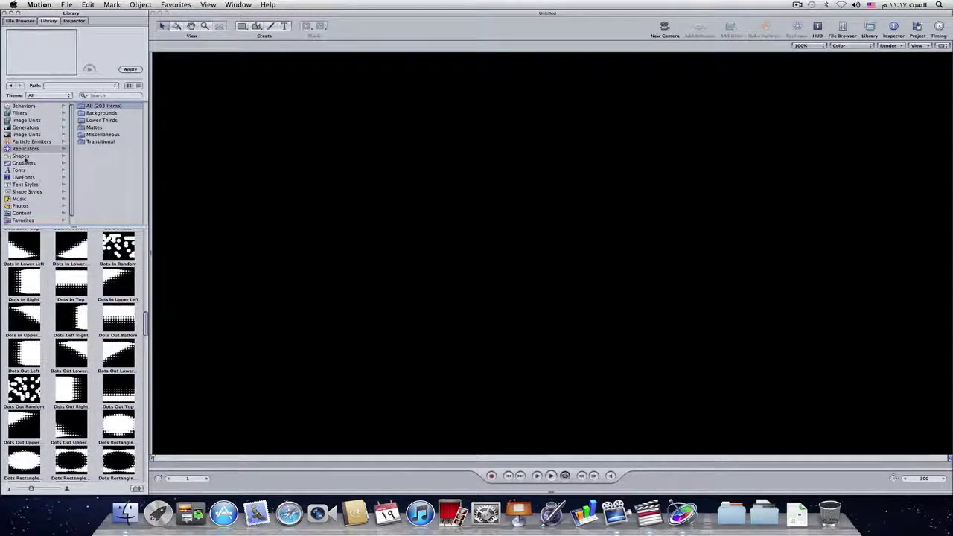
click(21, 156)
click(23, 162)
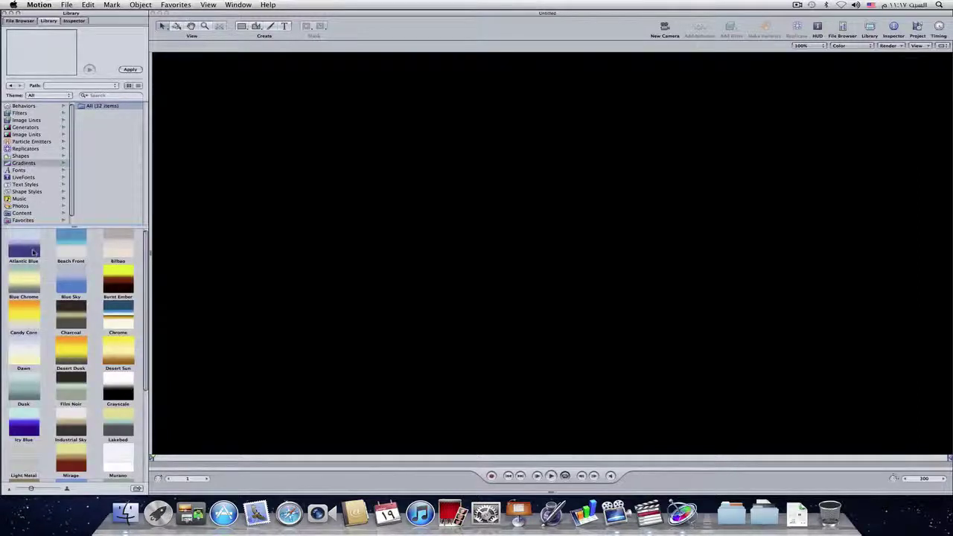
click(32, 252)
scroll(34, 199, down, 1)
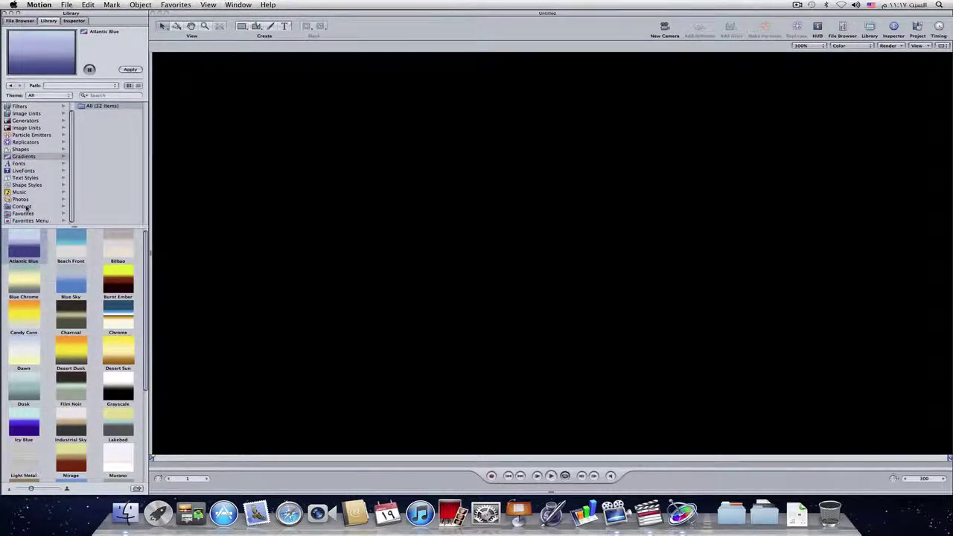
click(25, 206)
scroll(53, 271, down, 7)
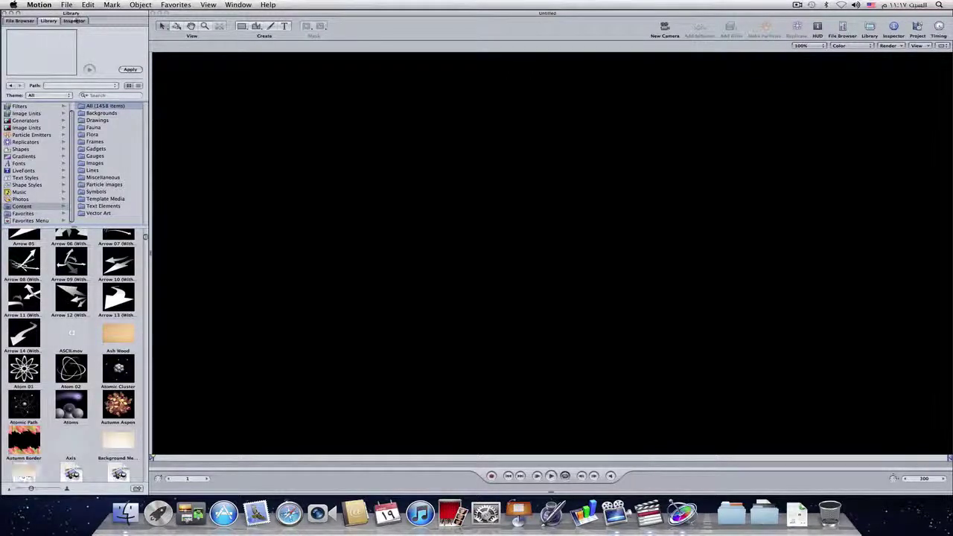
- Quit Motion
click(39, 4)
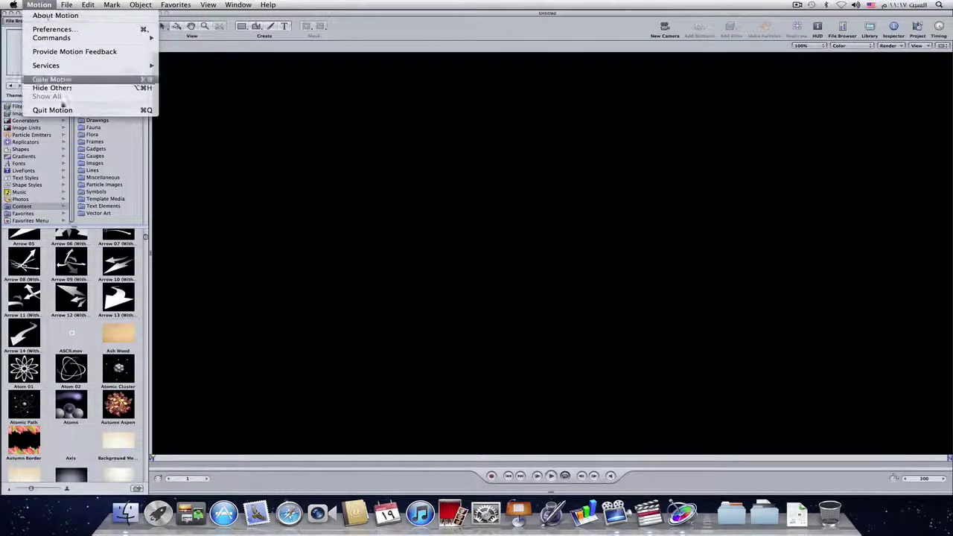
click(52, 110)
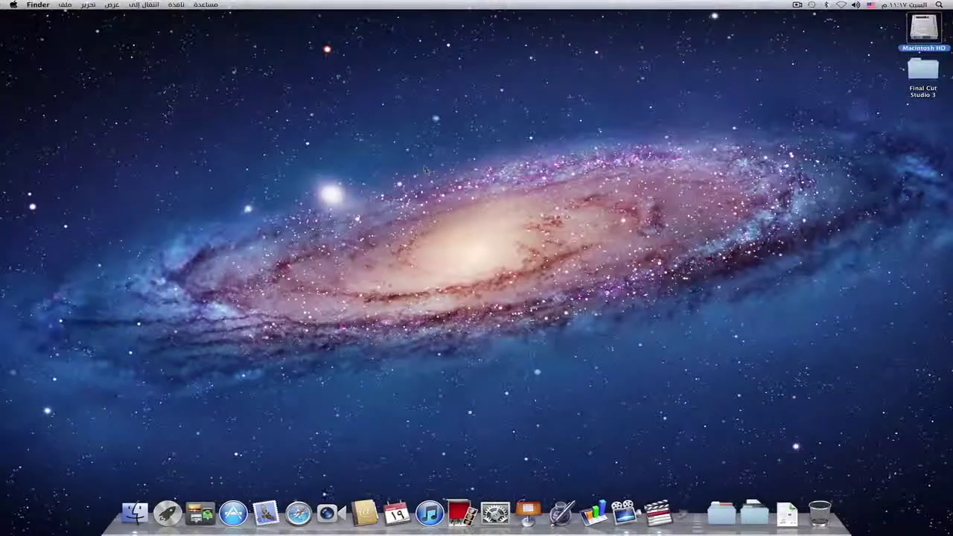
- View the desktop space holding Final Cut Pro and return to the empty desktop space
key(ctrl+Up)
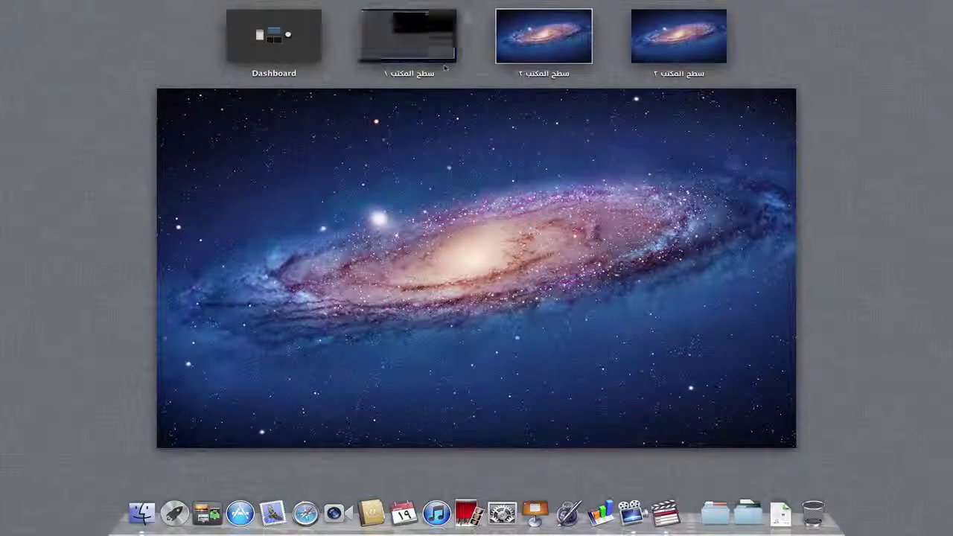
click(431, 54)
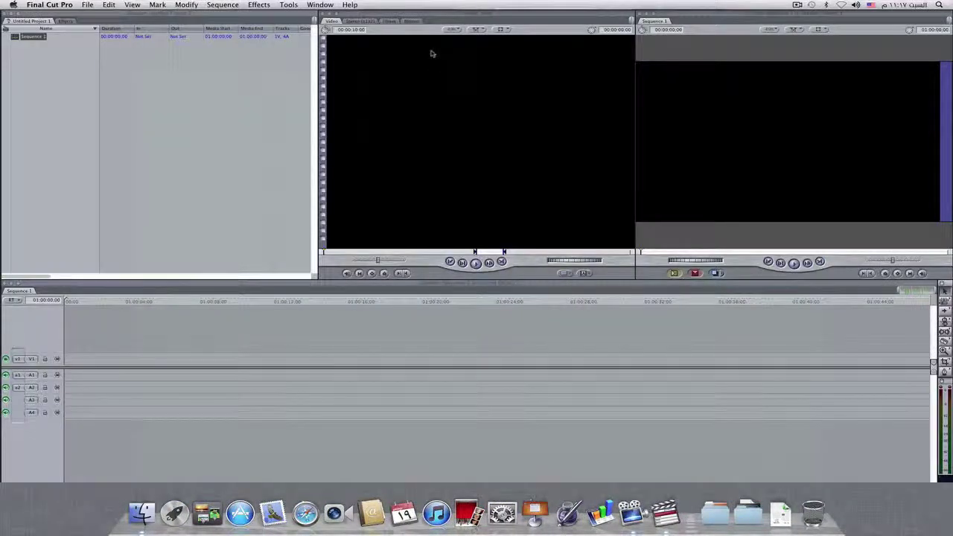
key(ctrl+Up)
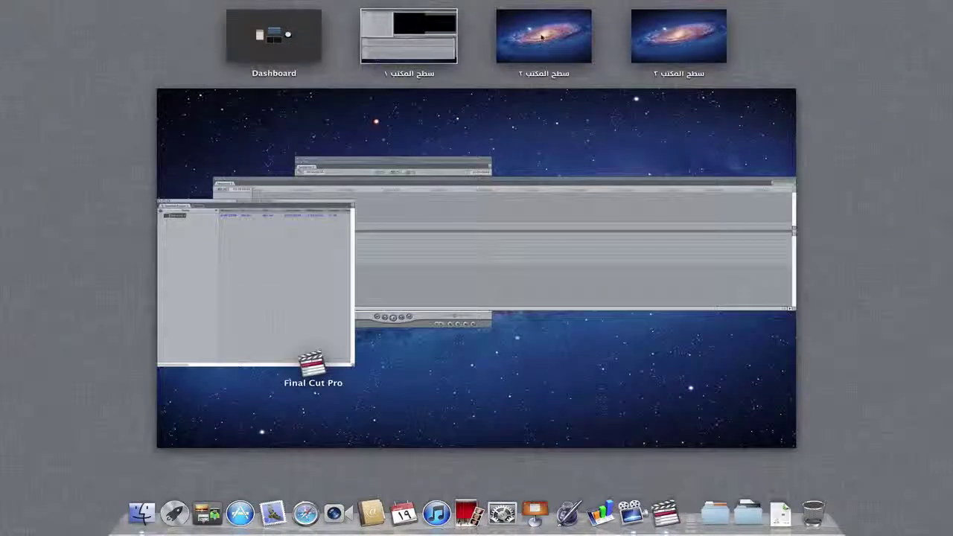
key(ctrl+Right)
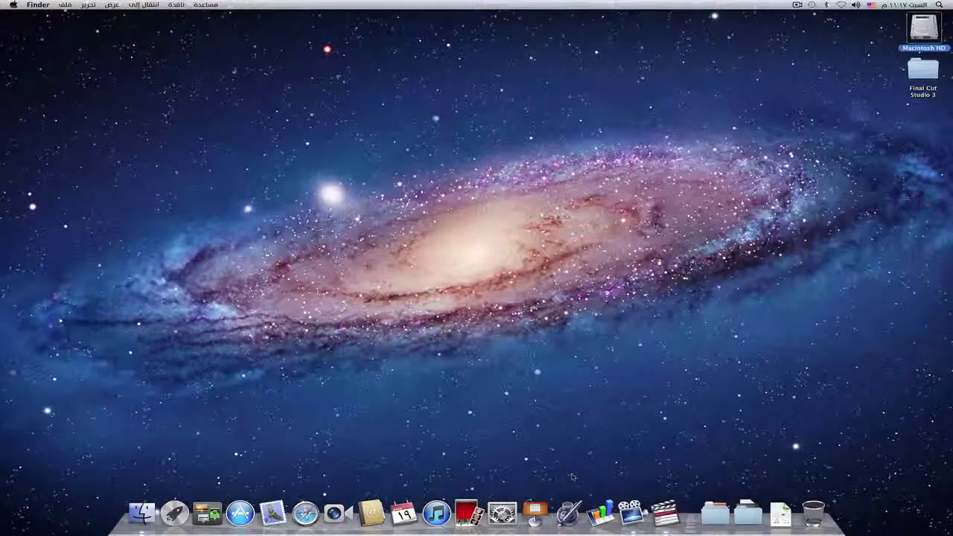
- Launch Soundtrack Pro and preview Anneheim Scream 2.caf from the People category of the Sound Effects search
click(714, 512)
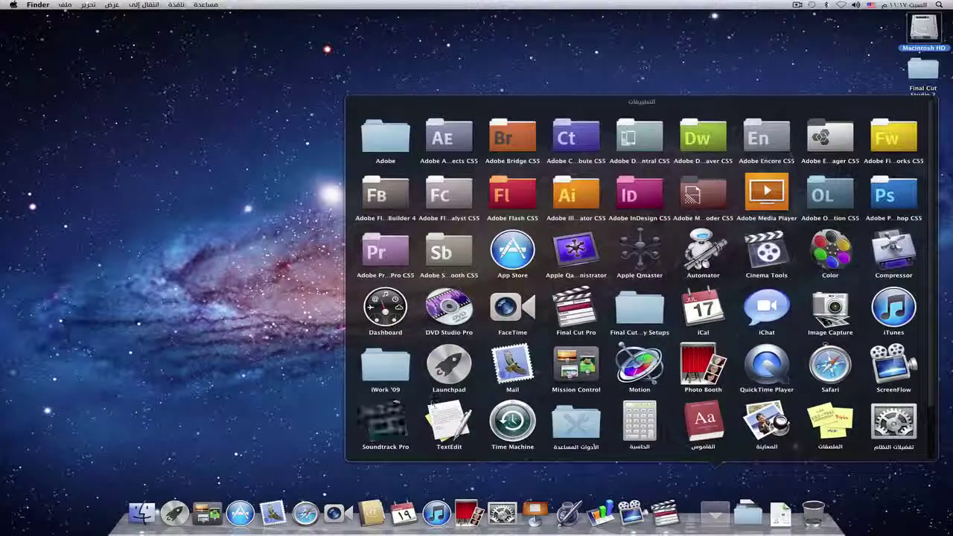
click(384, 423)
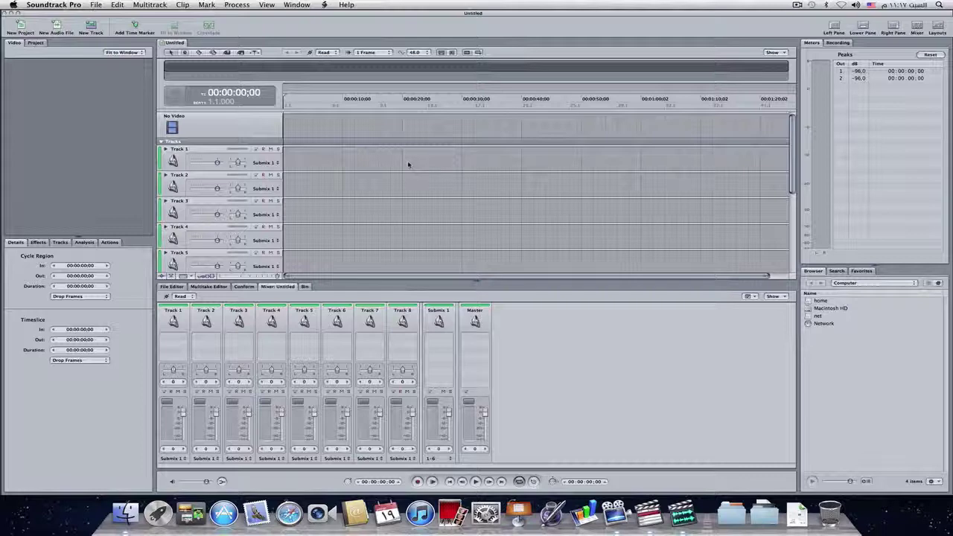
click(836, 271)
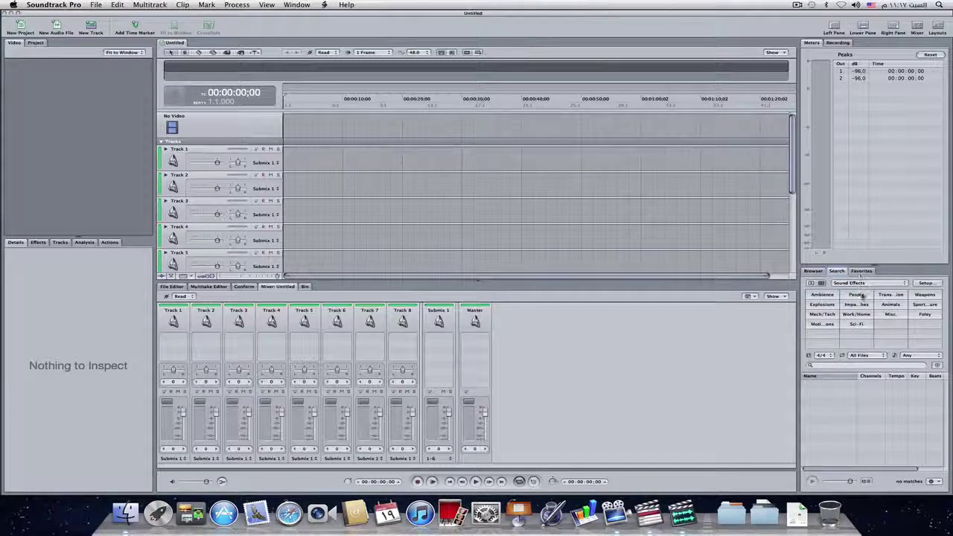
click(858, 295)
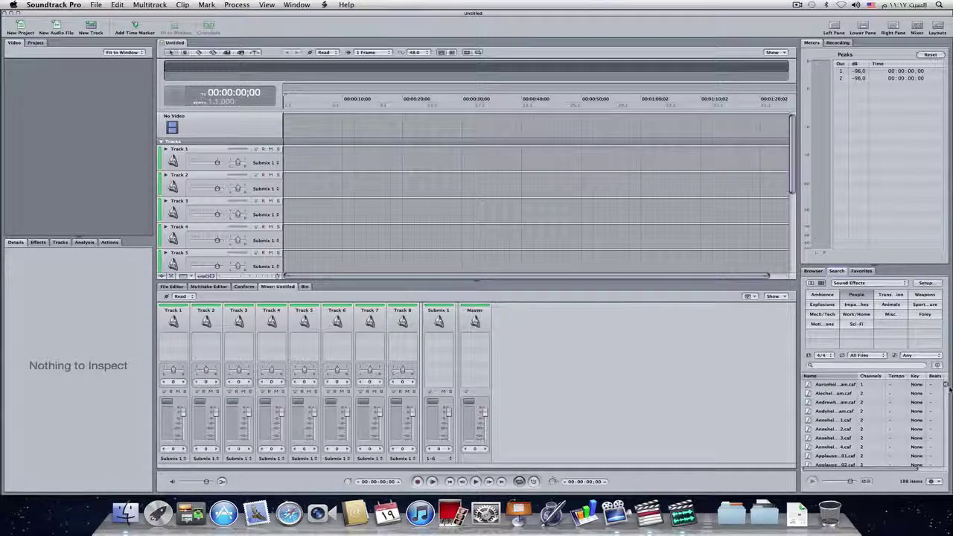
scroll(894, 416, down, 2)
click(893, 393)
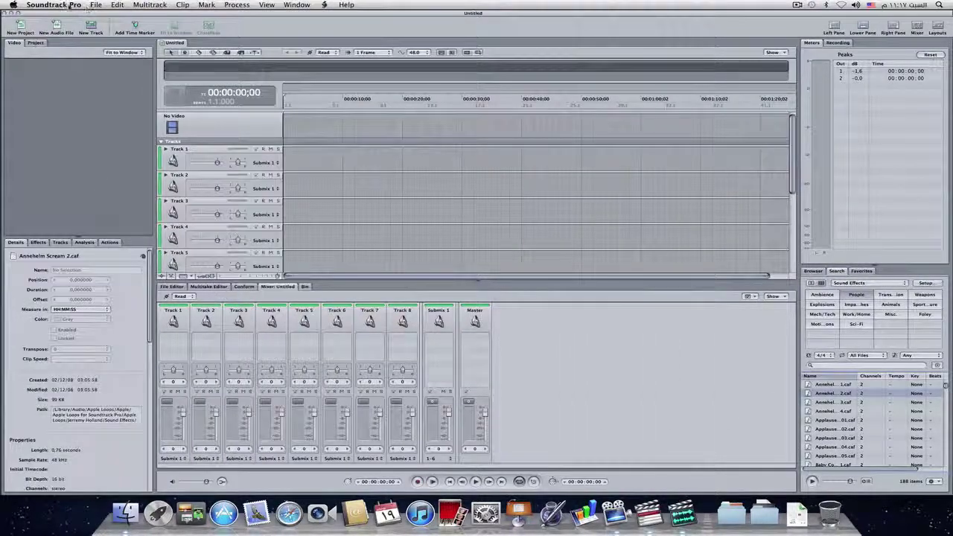
- Quit Soundtrack Pro, and quit Final Cut Pro from its own desktop space
click(65, 5)
click(75, 102)
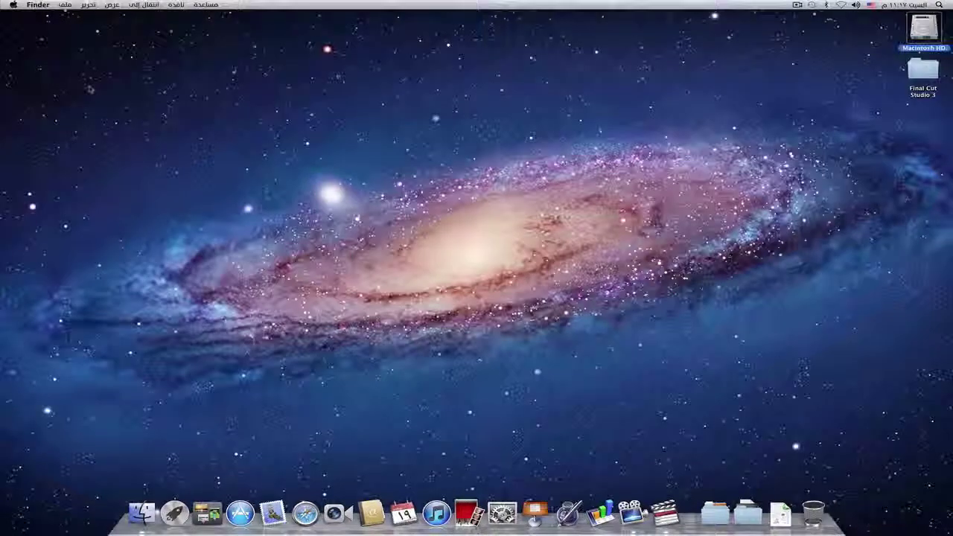
key(F3)
click(431, 44)
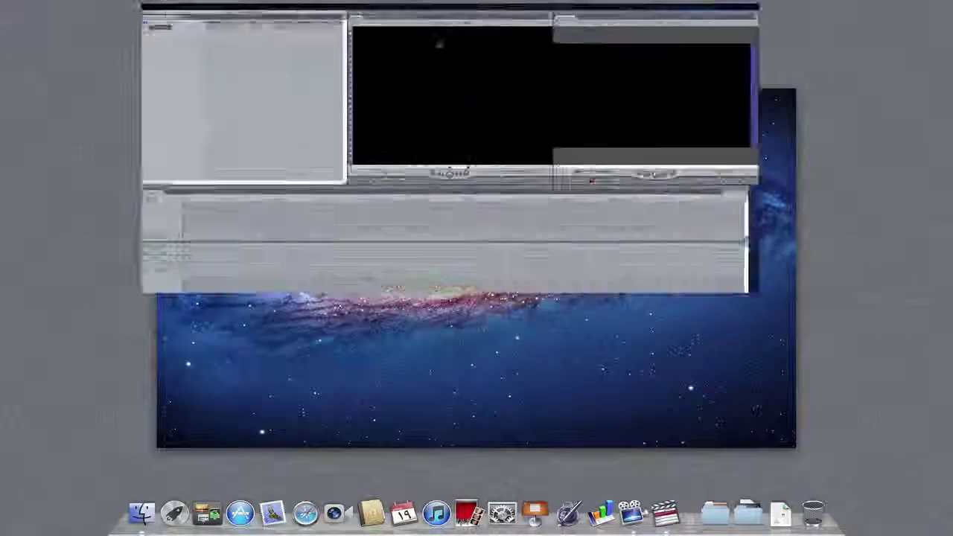
click(36, 6)
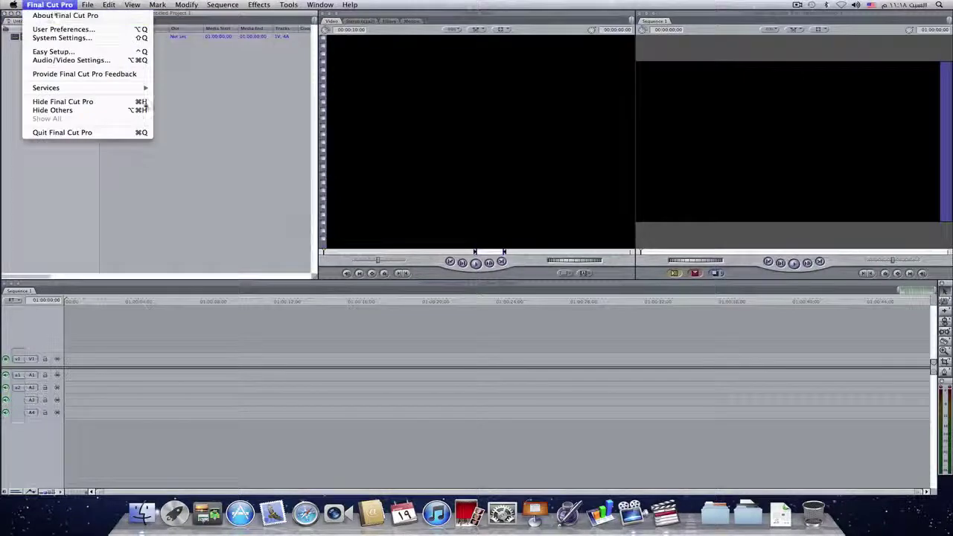
click(108, 132)
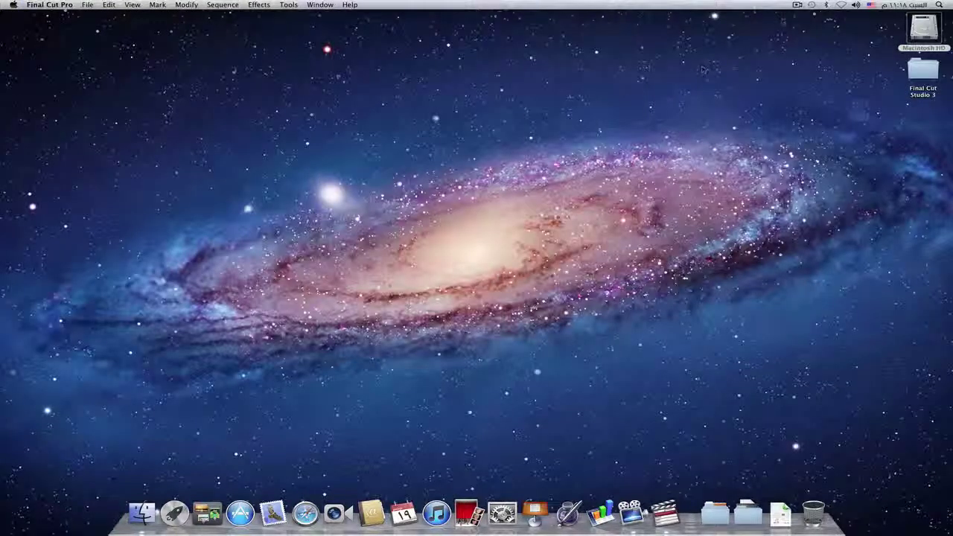